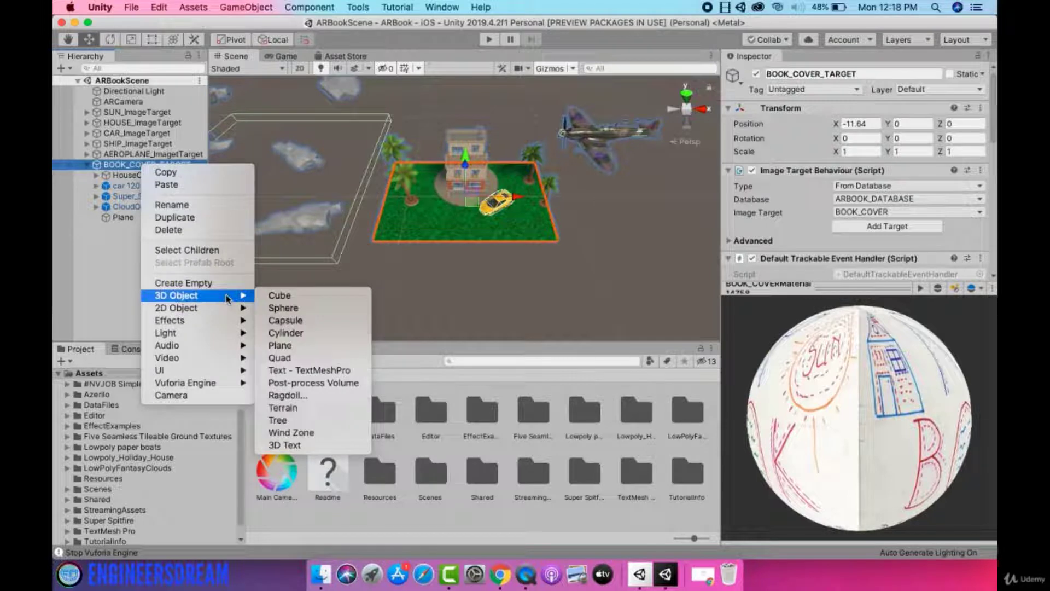
Add a 3D Text object as a child of BOOK_COVER_TARGET and frame it in the scene
{"action": "left_click", "coordinate": [299, 446]}
{"action": "scroll", "coordinate": [497, 293], "scroll_direction": "down", "scroll_amount": 5}
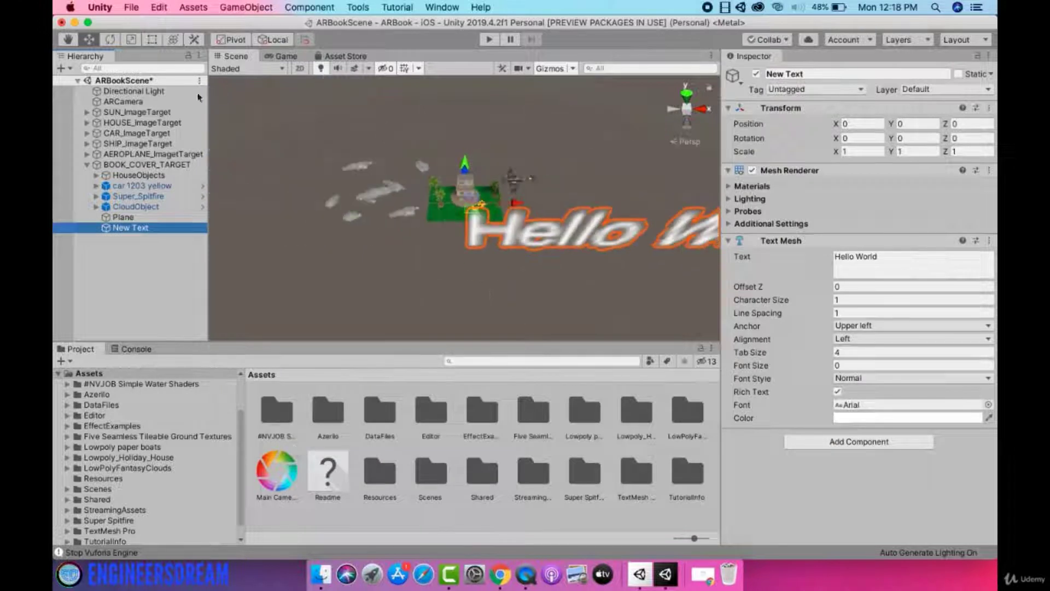
{"action": "double_click", "coordinate": [153, 227]}
{"action": "left_click_drag", "start_coordinate": [424, 244], "coordinate": [443, 216], "text": "alt"}
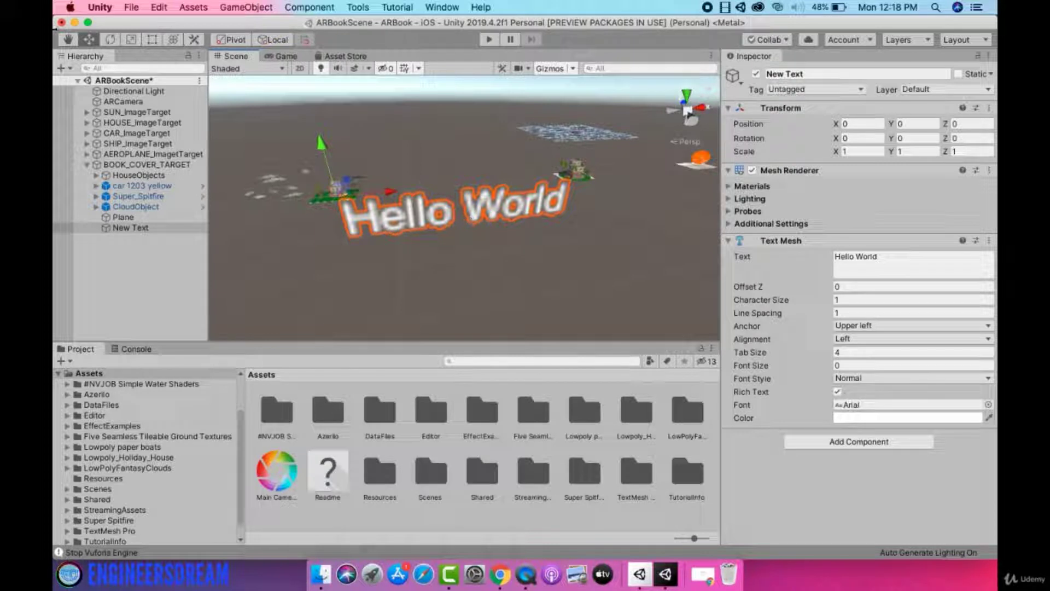
Examine the new text's size and pivot placement relative to the house and grass plane from several angles
{"action": "key", "text": "q"}
{"action": "scroll", "coordinate": [332, 163], "scroll_direction": "up", "scroll_amount": 4}
{"action": "left_click_drag", "start_coordinate": [339, 177], "coordinate": [357, 146], "text": "alt"}
{"action": "scroll", "coordinate": [357, 146], "scroll_direction": "down", "scroll_amount": 2}
{"action": "left_click", "coordinate": [85, 45]}
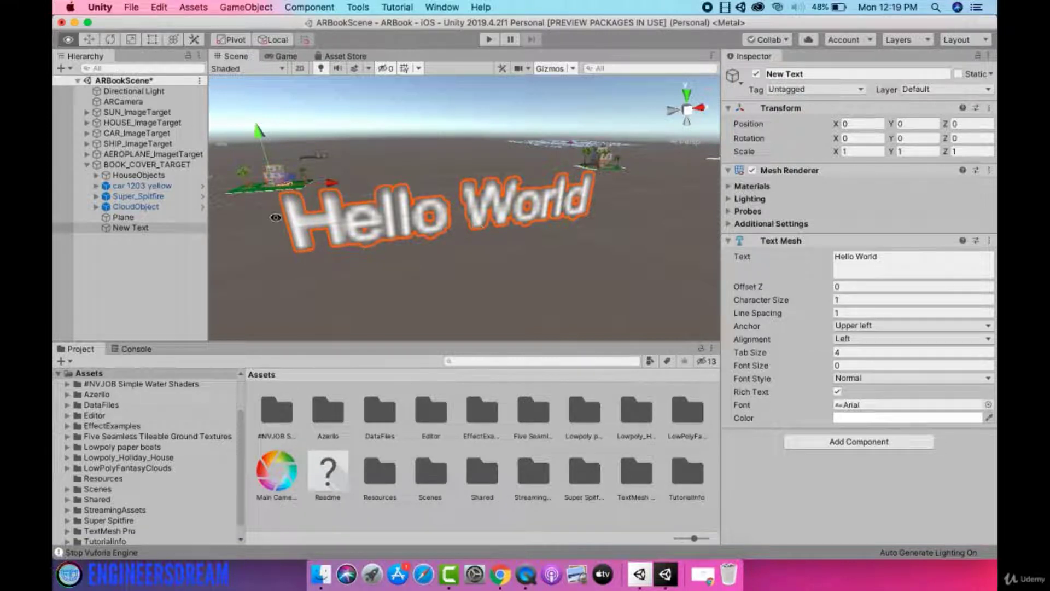
{"action": "left_click_drag", "start_coordinate": [276, 218], "coordinate": [514, 210], "text": "alt"}
{"action": "scroll", "coordinate": [447, 235], "scroll_direction": "up", "scroll_amount": 5}
{"action": "scroll", "coordinate": [445, 230], "scroll_direction": "down", "scroll_amount": 3}
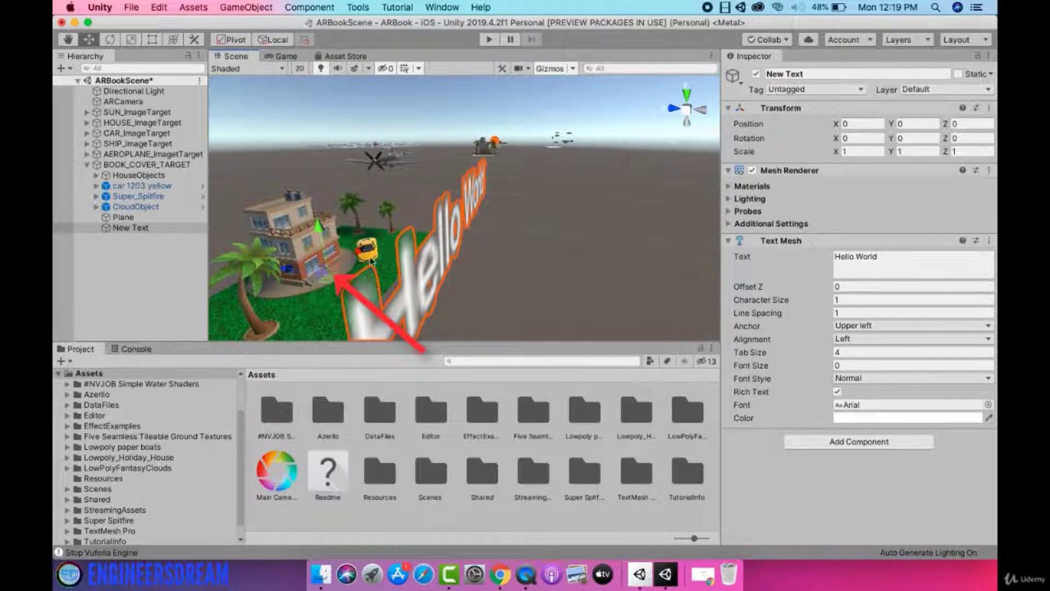
{"action": "left_click_drag", "start_coordinate": [507, 263], "coordinate": [484, 260], "text": "alt"}
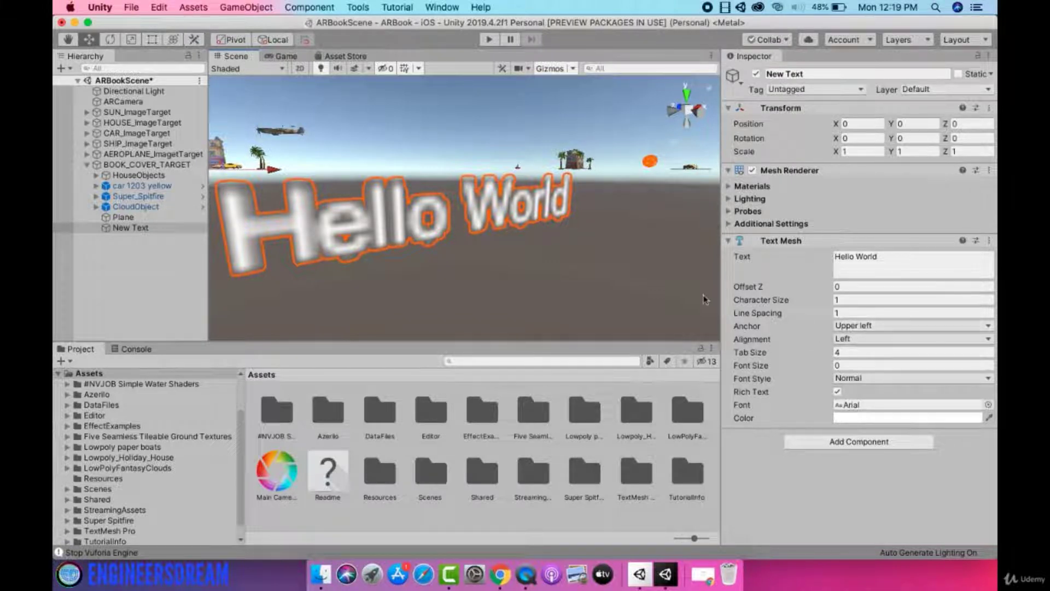
{"action": "scroll", "coordinate": [294, 243], "scroll_direction": "down", "scroll_amount": 5}
{"action": "left_click_drag", "start_coordinate": [376, 240], "coordinate": [346, 281], "text": "alt"}
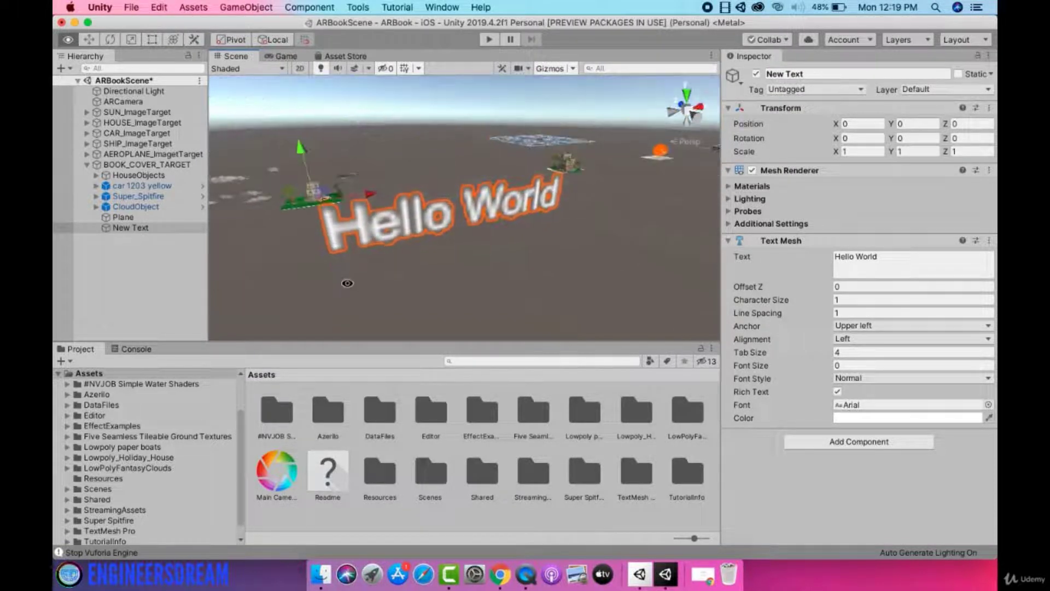
Set the Text Mesh anchor of the new text to Middle center
{"action": "left_click", "coordinate": [862, 327]}
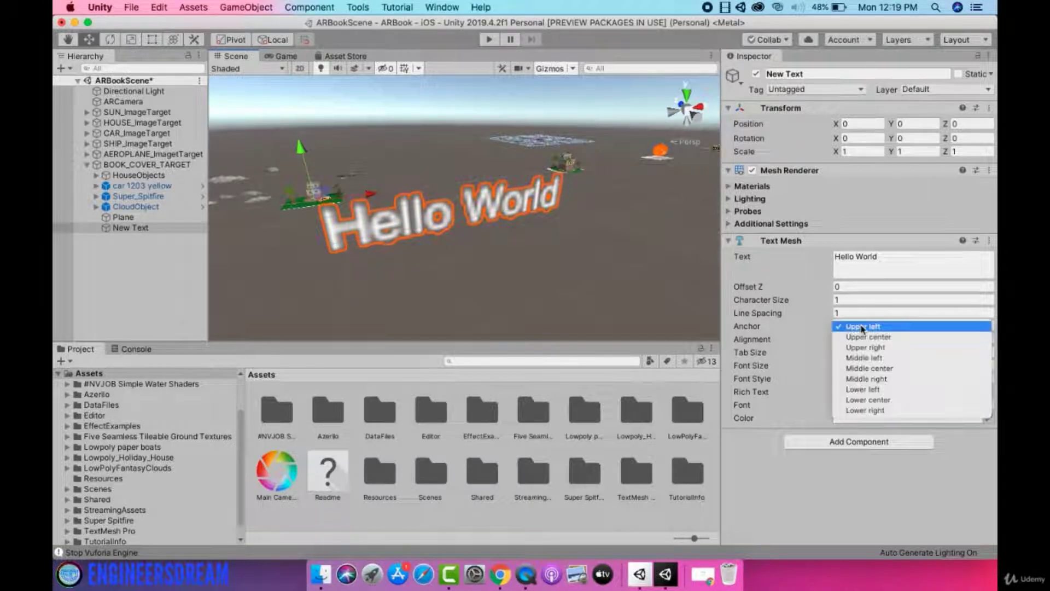
{"action": "left_click", "coordinate": [866, 369]}
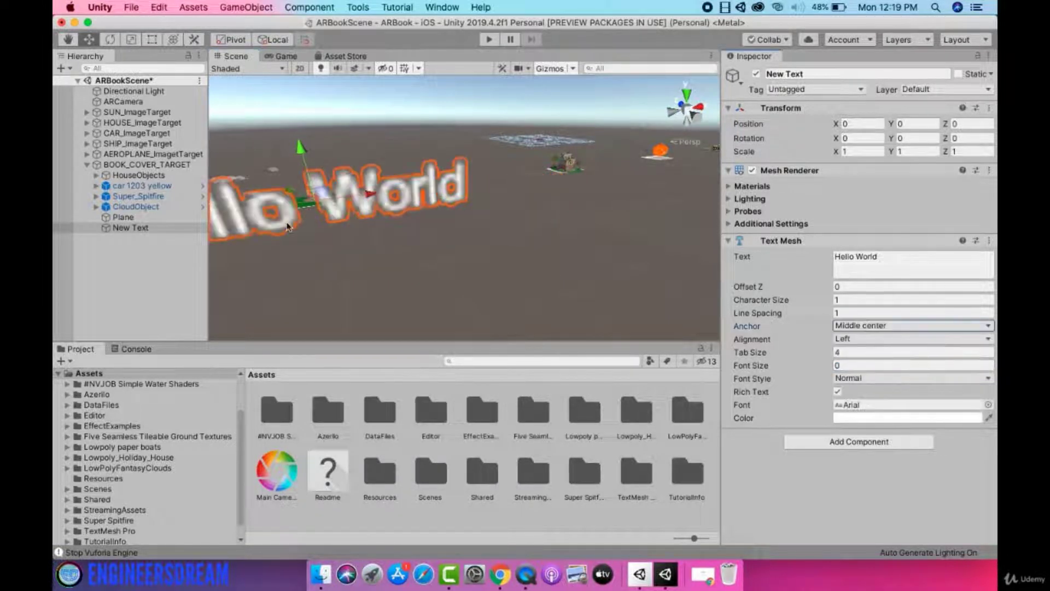
{"action": "scroll", "coordinate": [309, 235], "scroll_direction": "down", "scroll_amount": 1}
{"action": "left_click_drag", "start_coordinate": [309, 235], "coordinate": [371, 245], "text": "alt"}
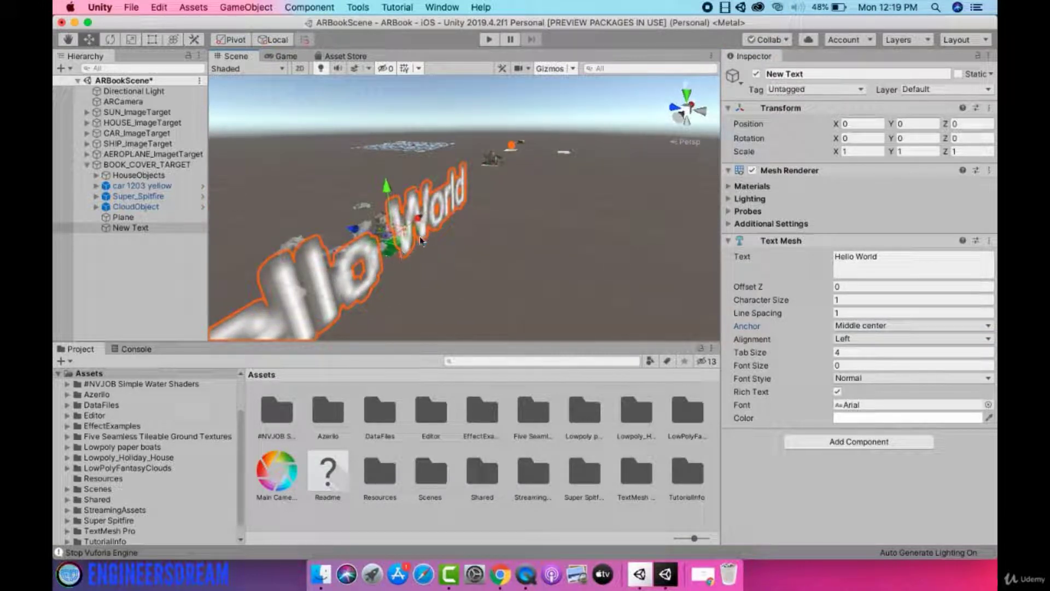
{"action": "left_click_drag", "start_coordinate": [434, 245], "coordinate": [459, 257], "text": "alt"}
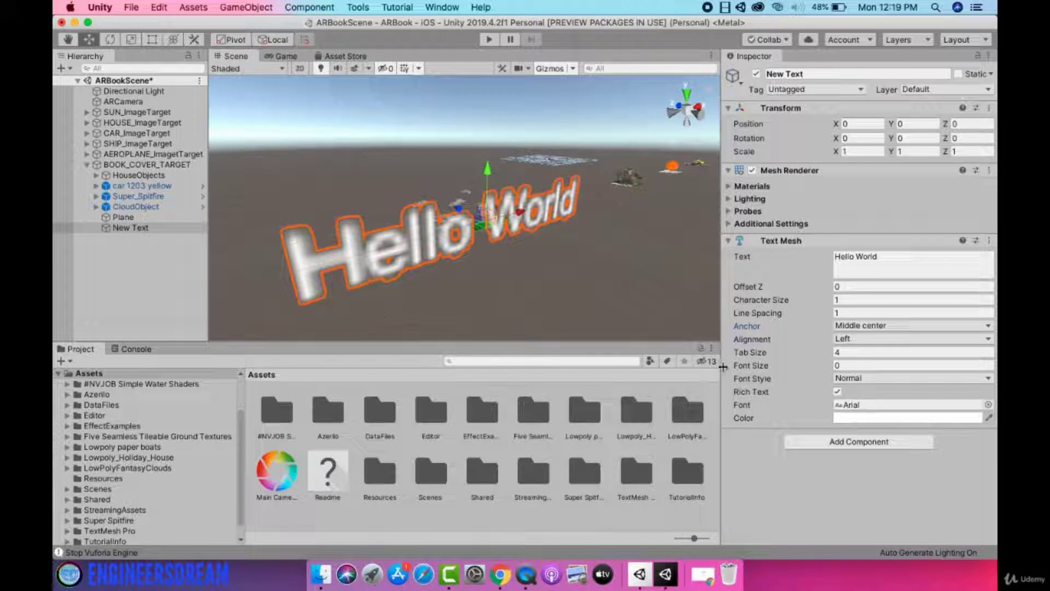
Sharpen the text by setting its Text Mesh font size to 202
{"action": "left_click", "coordinate": [841, 366]}
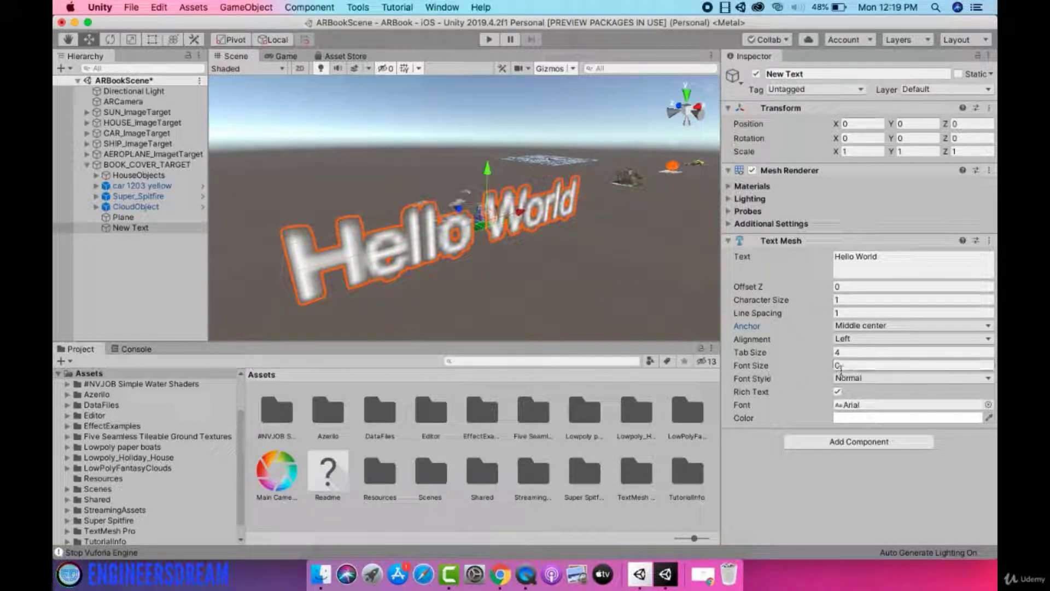
{"action": "left_click", "coordinate": [281, 223]}
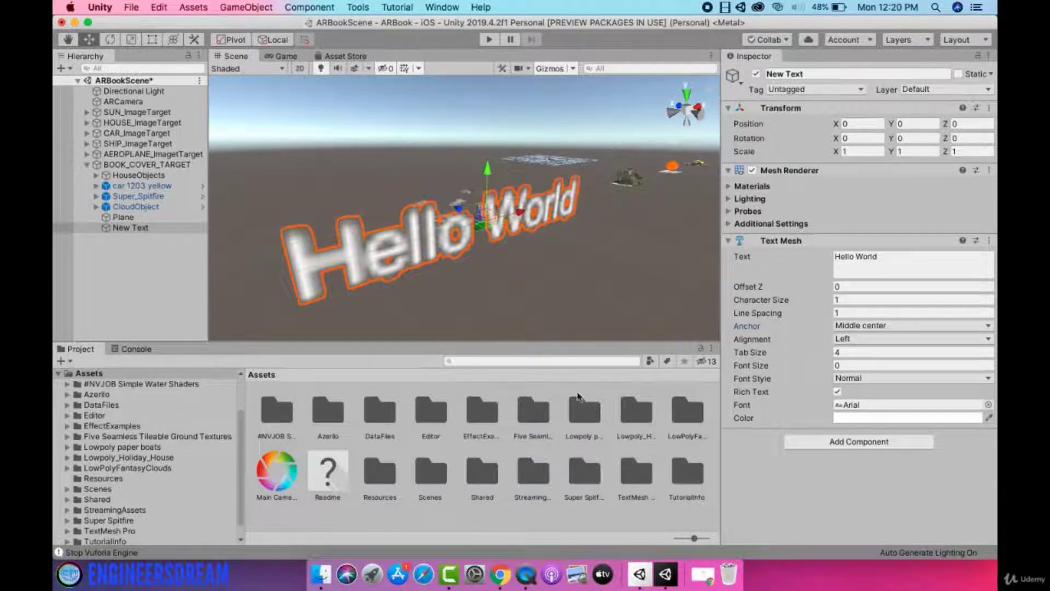
{"action": "left_click_drag", "start_coordinate": [827, 366], "coordinate": [964, 358]}
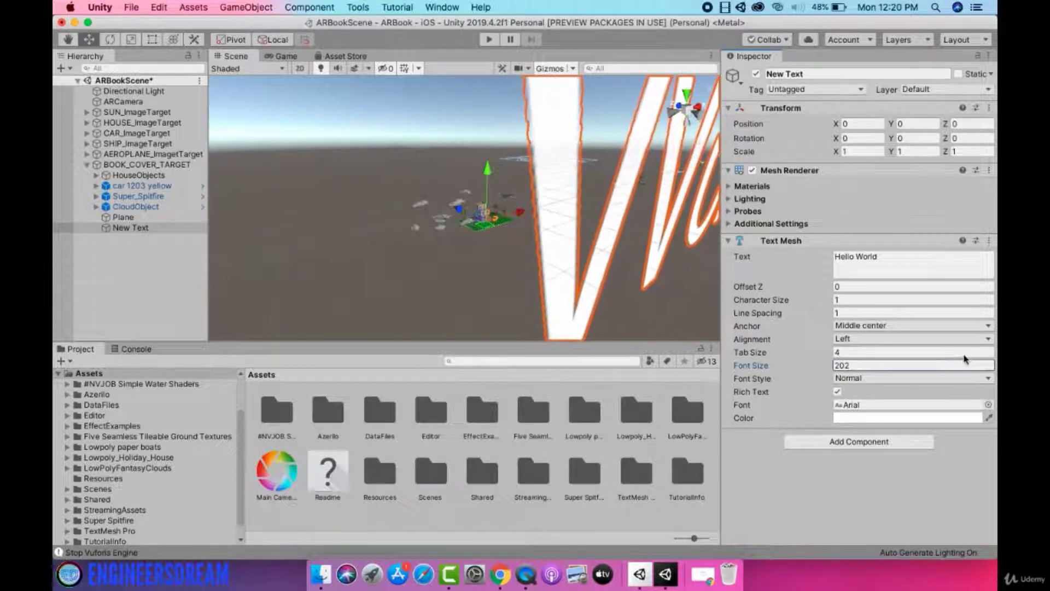
{"action": "double_click", "coordinate": [116, 228]}
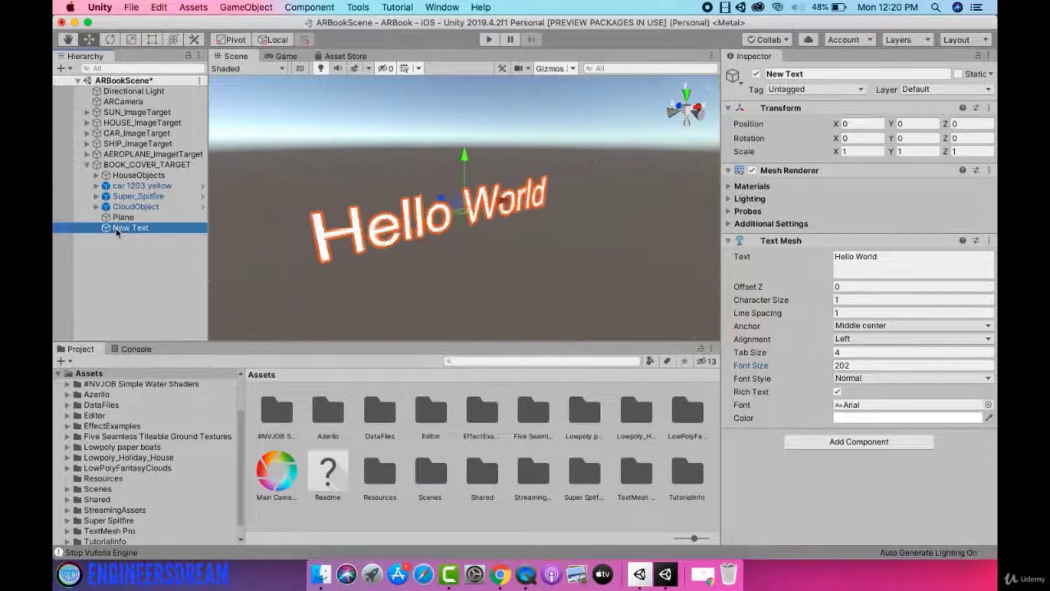
{"action": "left_click", "coordinate": [157, 271]}
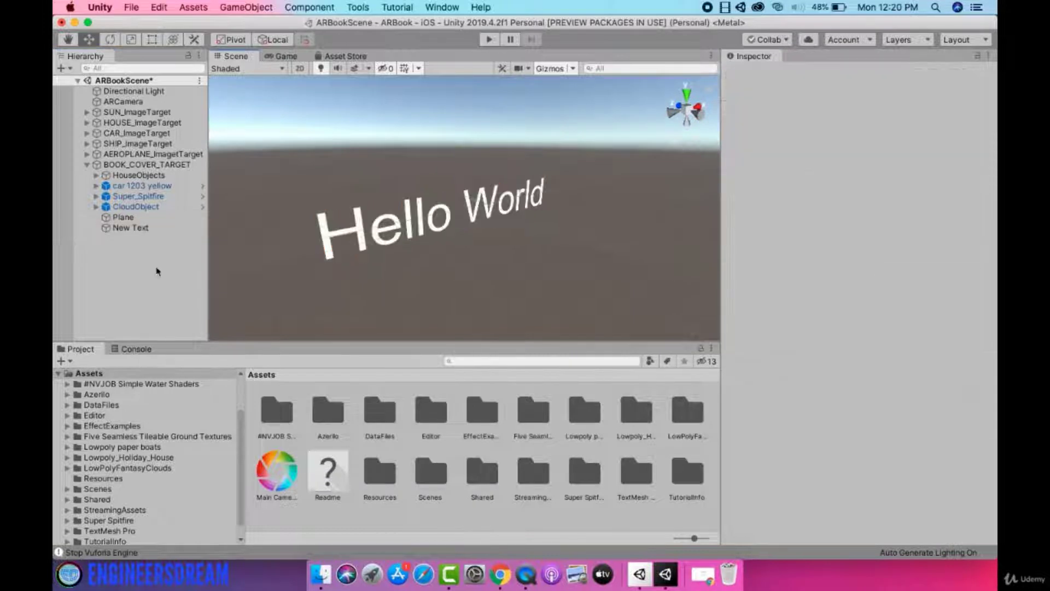
{"action": "left_click_drag", "start_coordinate": [389, 247], "coordinate": [546, 217], "text": "alt"}
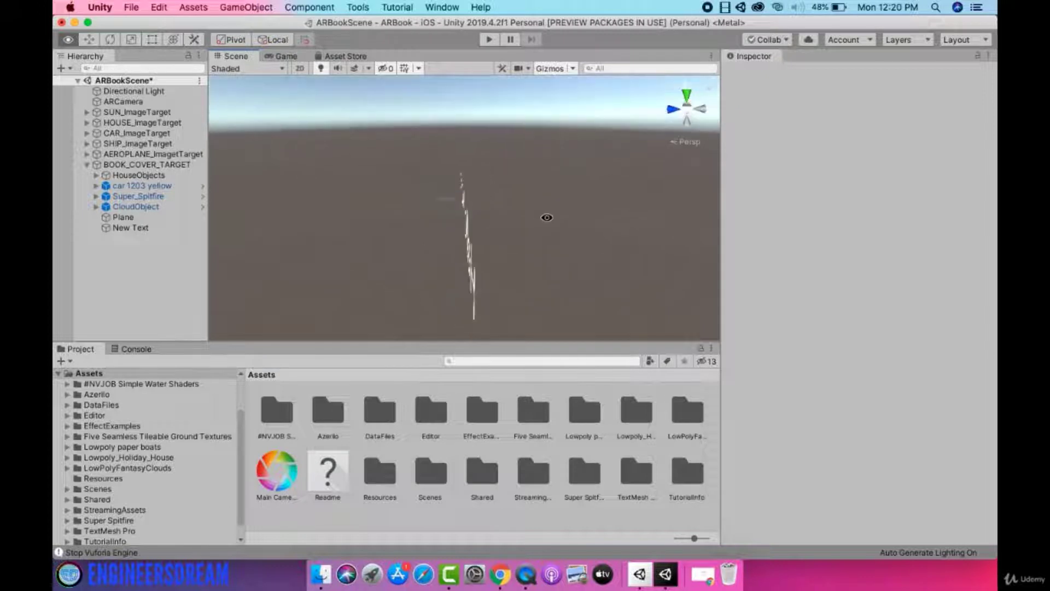
Scale the text down uniformly to about 0.00684 so it fits the grass plane, and save the scene
{"action": "double_click", "coordinate": [159, 227]}
{"action": "left_click", "coordinate": [157, 230]}
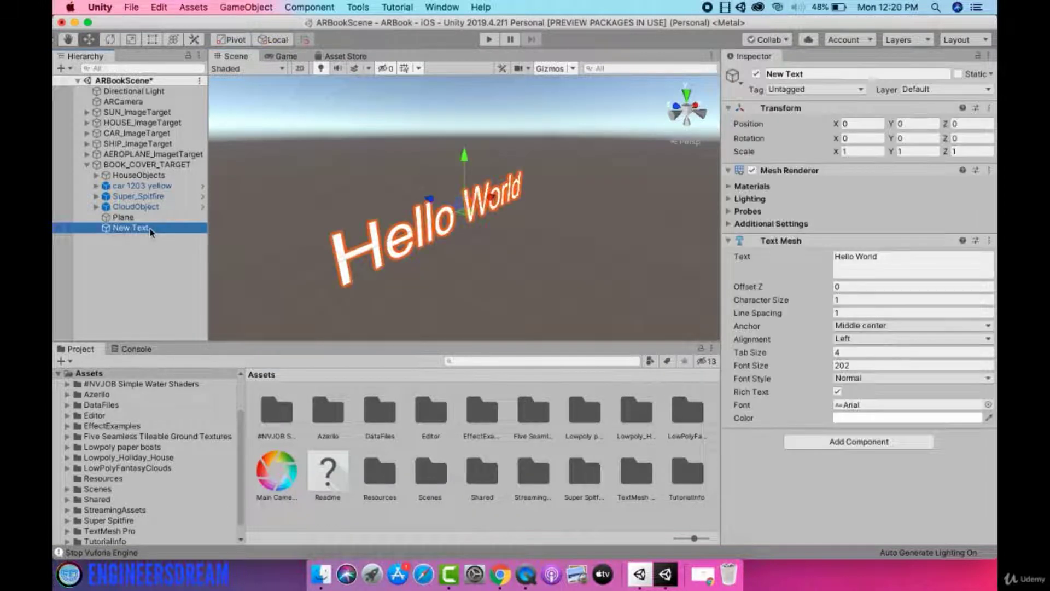
{"action": "left_click", "coordinate": [132, 39]}
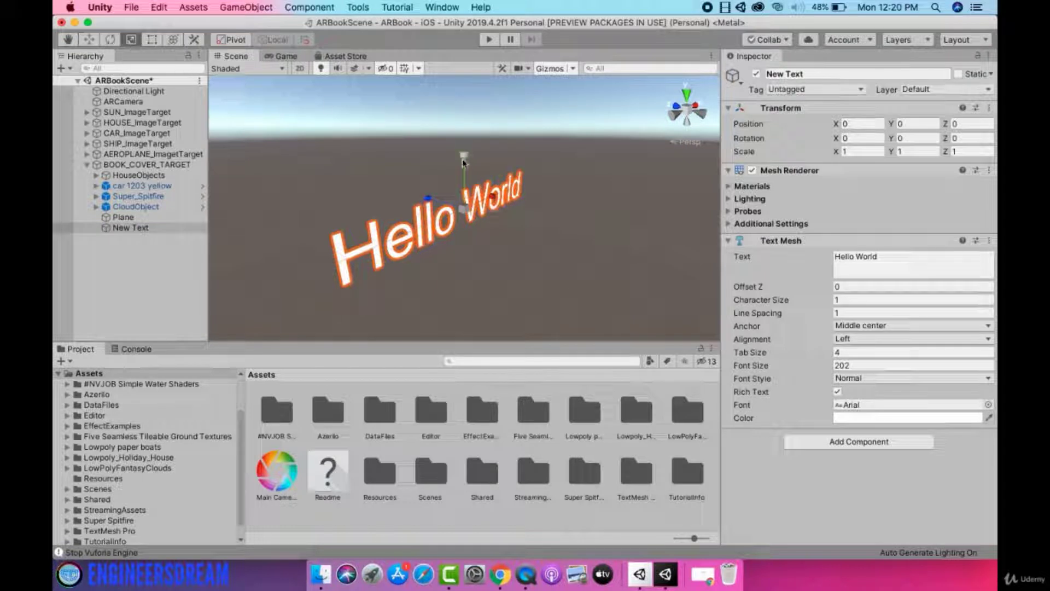
{"action": "left_click_drag", "start_coordinate": [462, 208], "coordinate": [403, 202]}
{"action": "double_click", "coordinate": [150, 228]}
{"action": "double_click", "coordinate": [147, 228]}
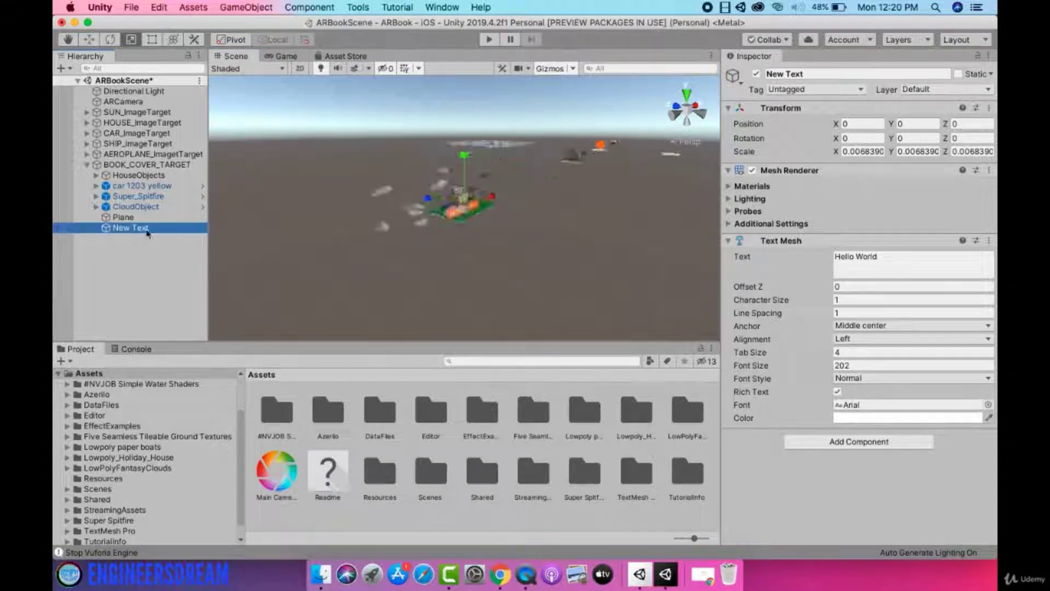
{"action": "left_click_drag", "start_coordinate": [613, 262], "coordinate": [596, 284], "text": "alt"}
{"action": "left_click", "coordinate": [65, 257]}
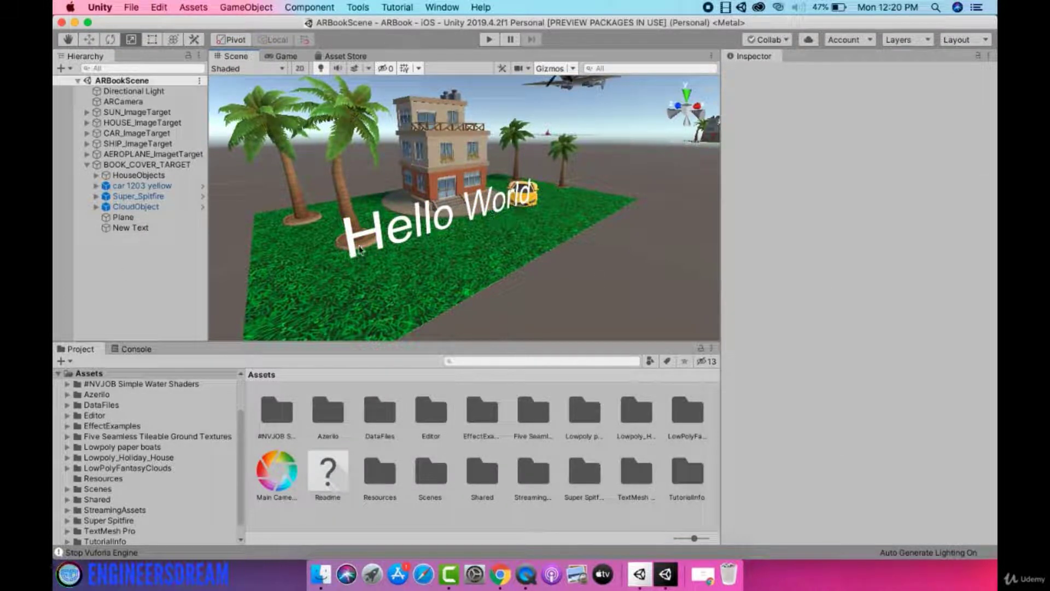
Move the text in front of the house to a Z position of about -0.257
{"action": "key", "text": "w"}
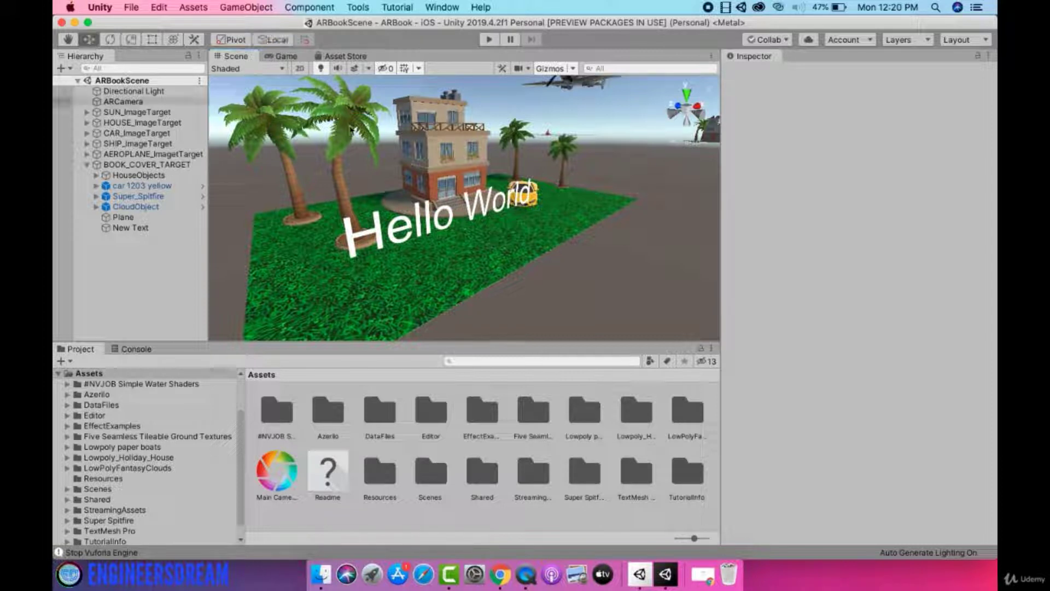
{"action": "left_click", "coordinate": [132, 228]}
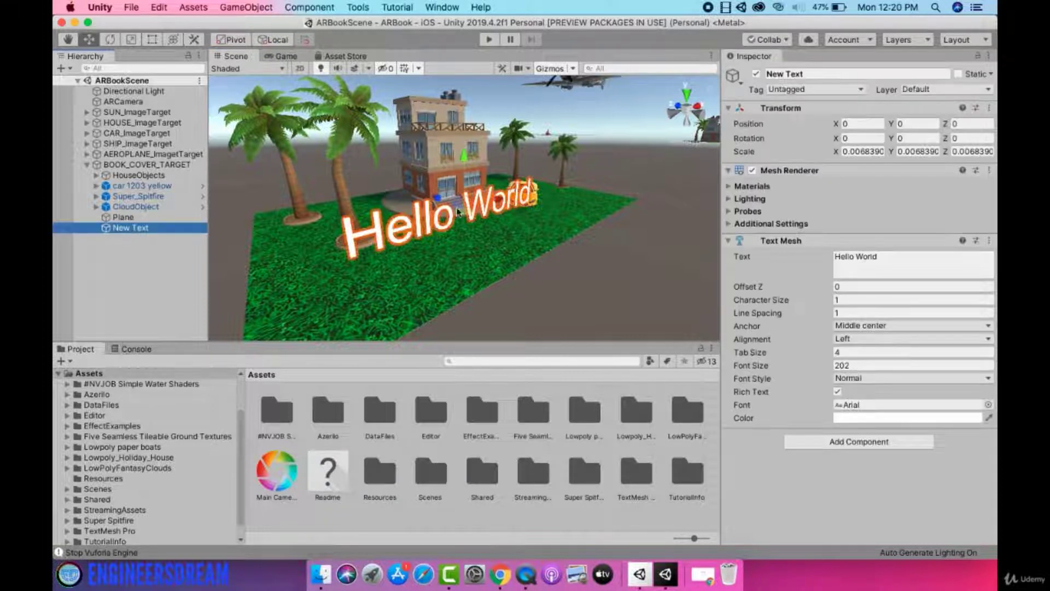
{"action": "left_click_drag", "start_coordinate": [440, 211], "coordinate": [458, 215]}
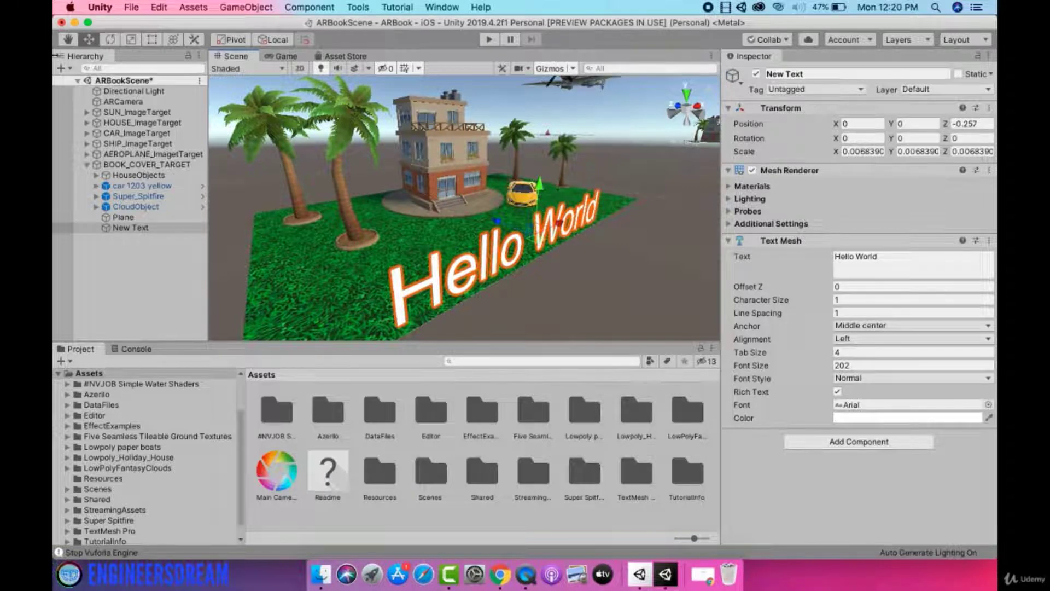
Lay the text flat on the grass by setting its rotation to X 90, Y 0, Z 0, and save the scene
{"action": "left_click", "coordinate": [110, 38]}
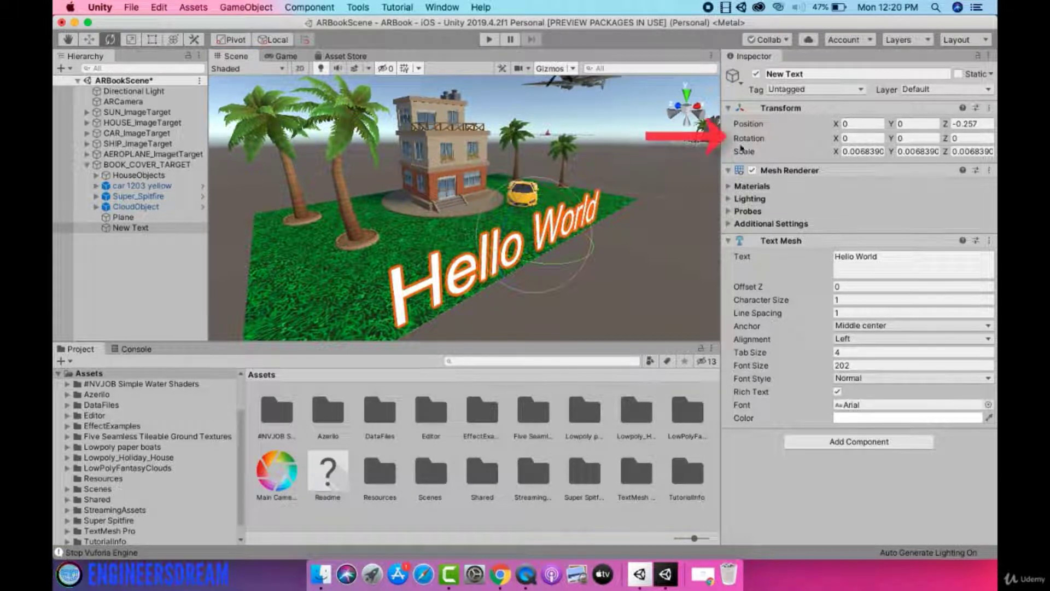
{"action": "left_click_drag", "start_coordinate": [581, 230], "coordinate": [386, 155]}
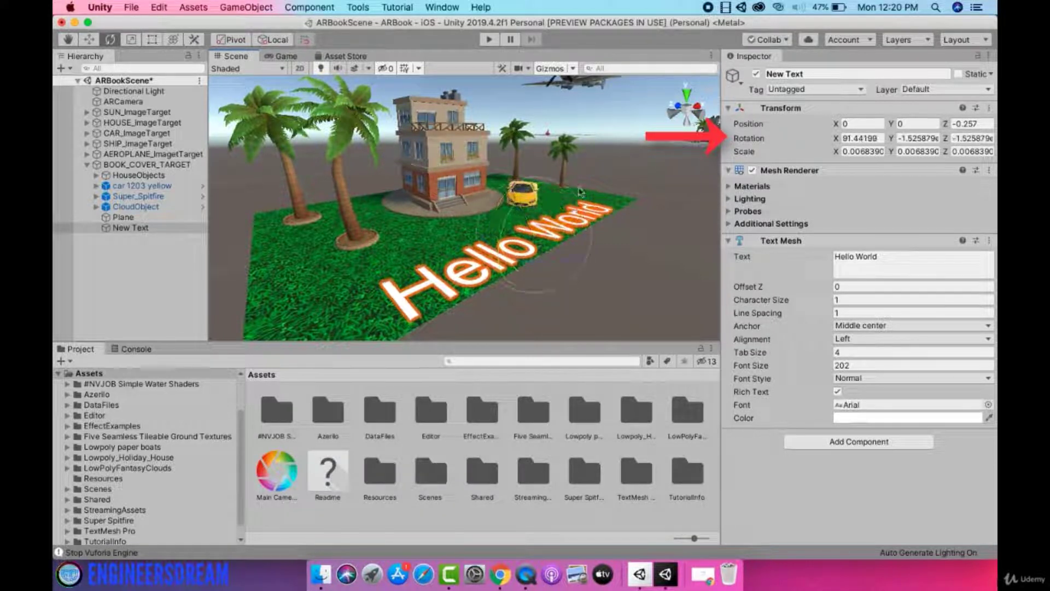
{"action": "left_click", "coordinate": [870, 138]}
{"action": "type", "text": "90"}
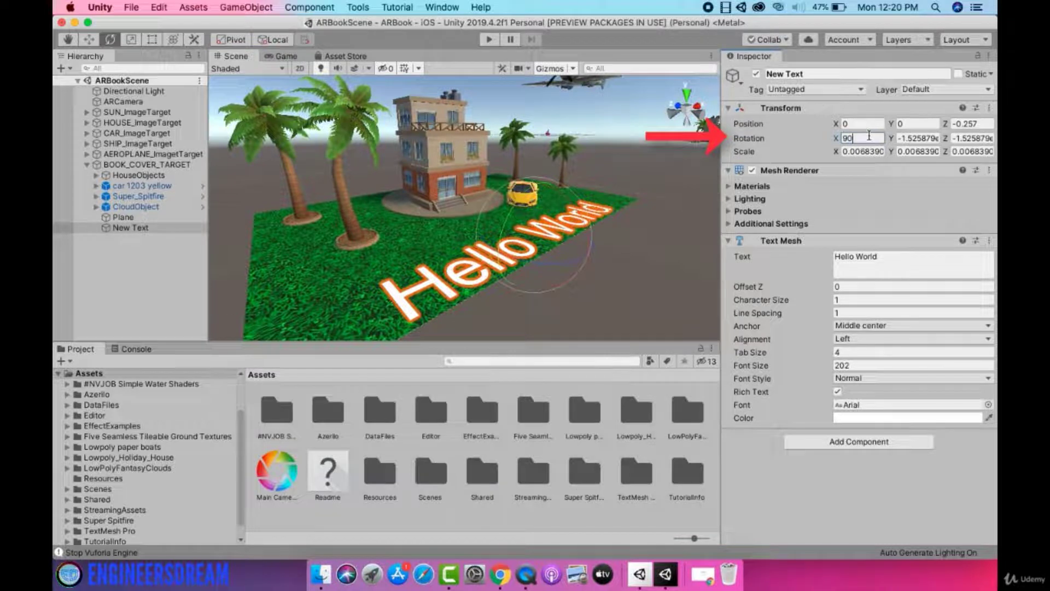
{"action": "left_click", "coordinate": [936, 137]}
{"action": "type", "text": "0"}
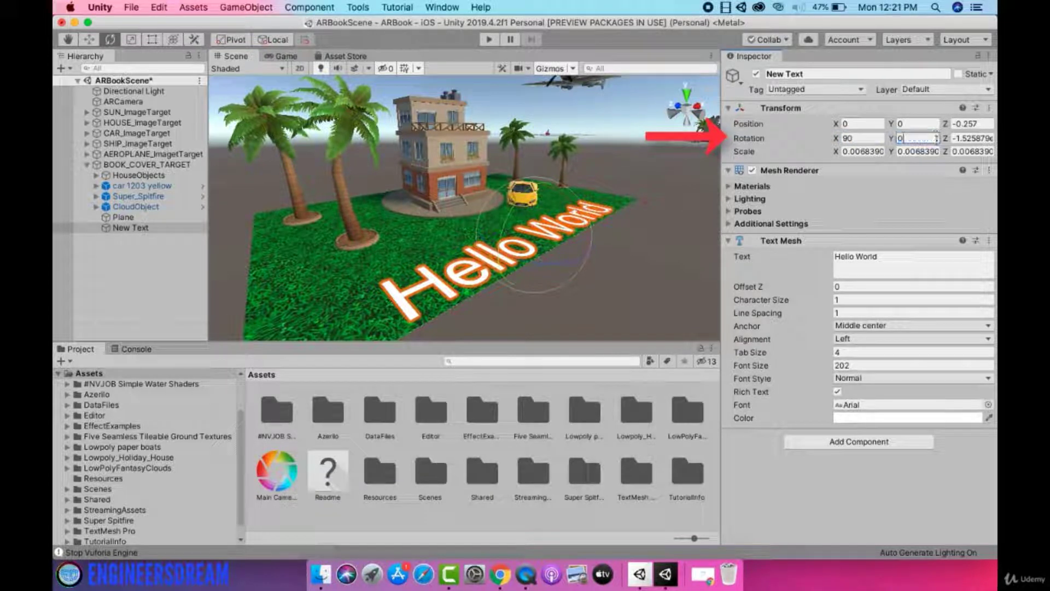
{"action": "left_click", "coordinate": [969, 138]}
{"action": "type", "text": "0"}
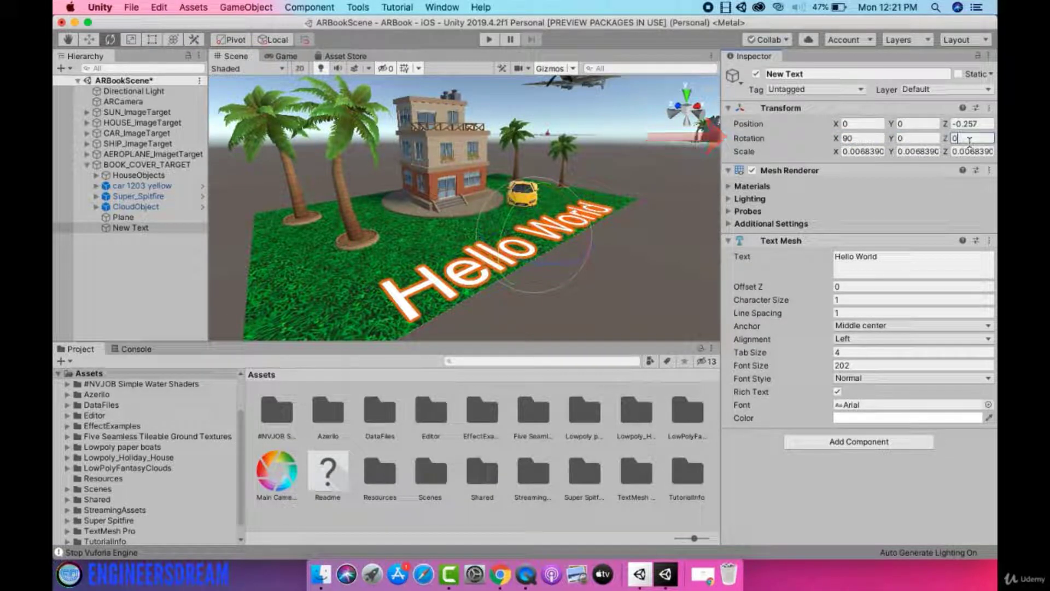
{"action": "key", "text": "super+s"}
Reposition the text on the grass to about X -0.018 and Z -0.244, and save the scene
{"action": "left_click", "coordinate": [90, 41]}
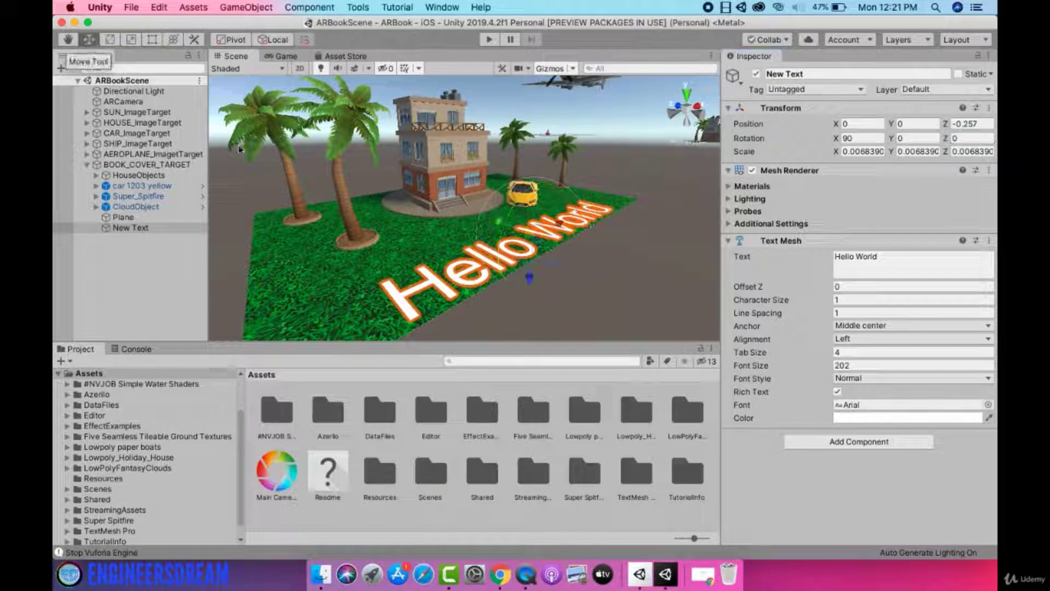
{"action": "left_click_drag", "start_coordinate": [477, 240], "coordinate": [375, 314]}
{"action": "left_click_drag", "start_coordinate": [490, 284], "coordinate": [481, 280]}
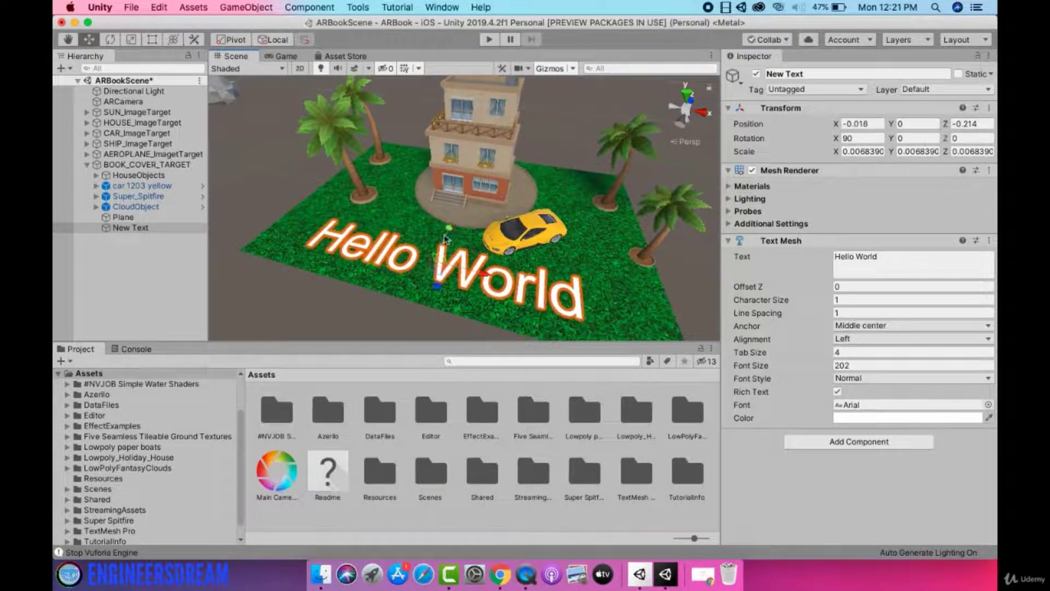
{"action": "left_click_drag", "start_coordinate": [448, 230], "coordinate": [444, 243]}
{"action": "key", "text": "super+s"}
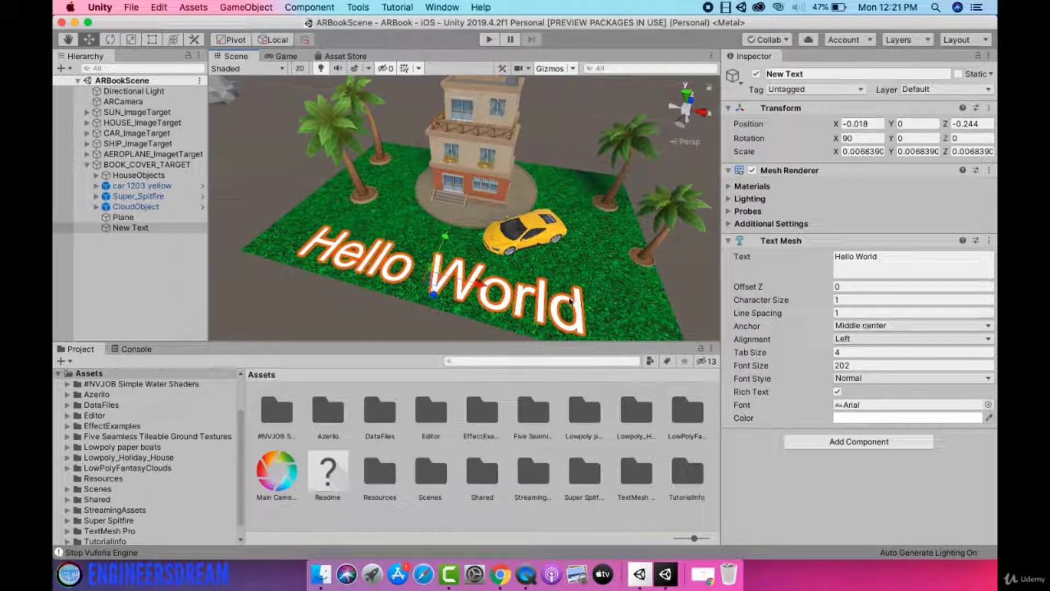
Change the Text Mesh wording to "AR BOOK", save the scene, and reselect the text object
{"action": "left_click", "coordinate": [902, 265]}
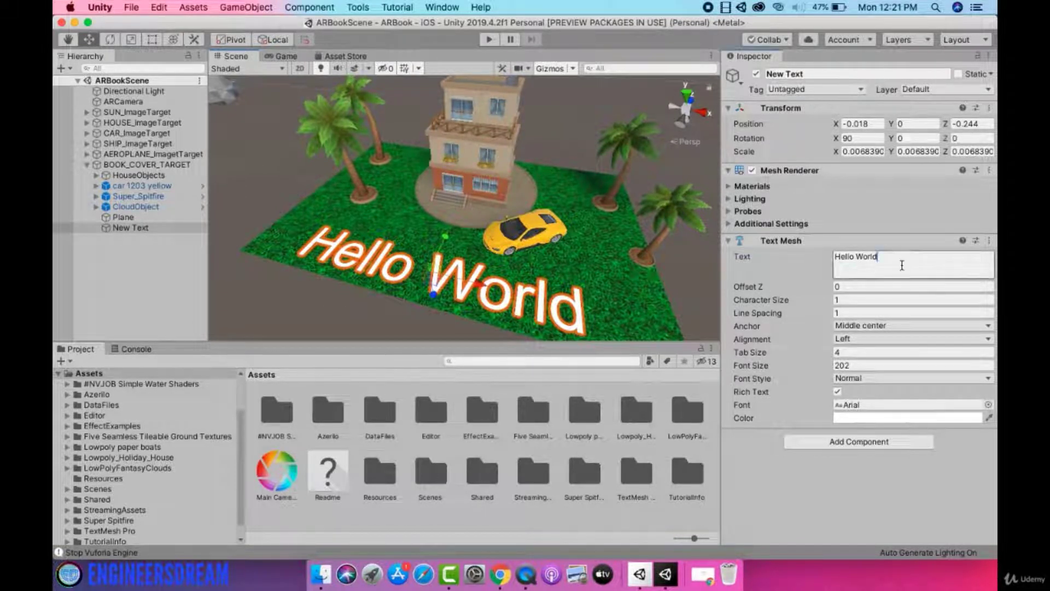
{"action": "key", "text": "super+a"}
{"action": "type", "text": "ARBOOK"}
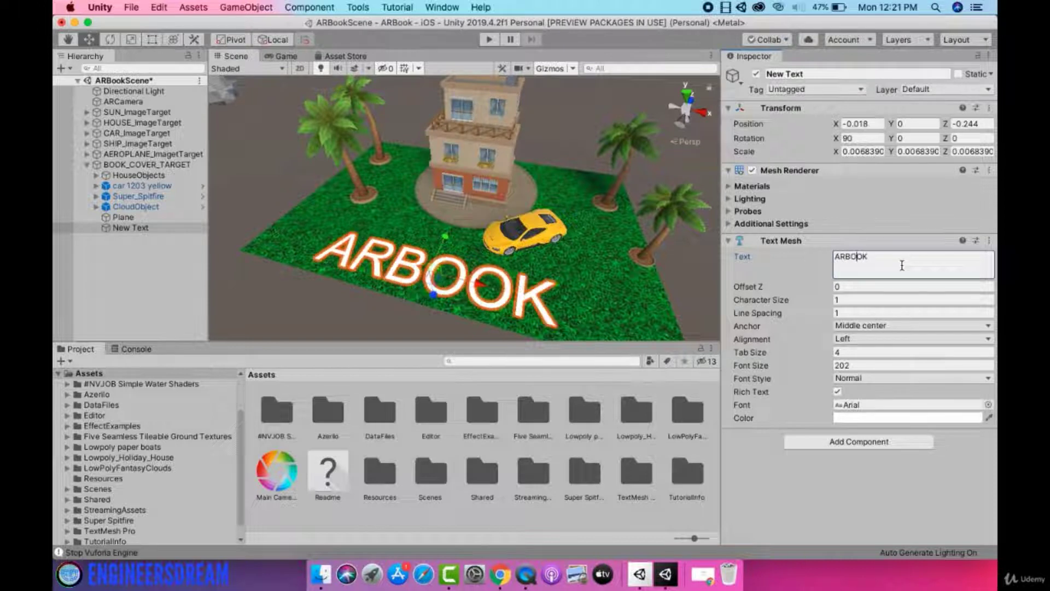
{"action": "key", "text": "Left"}
{"action": "key", "text": "Left"}
{"action": "key", "text": "Left"}
{"action": "key", "text": "Left"}
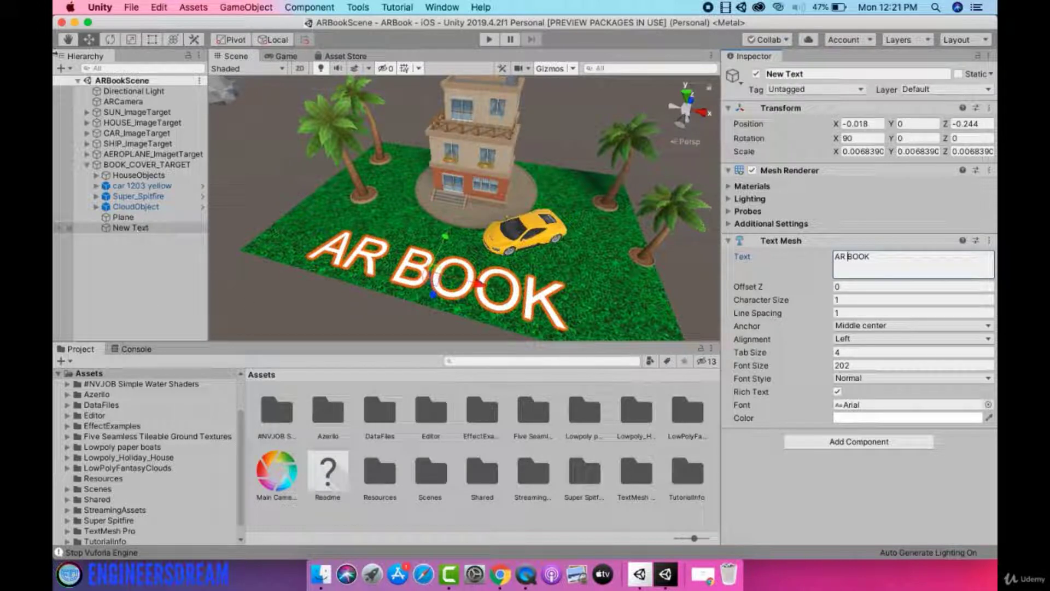
{"action": "left_click", "coordinate": [136, 229]}
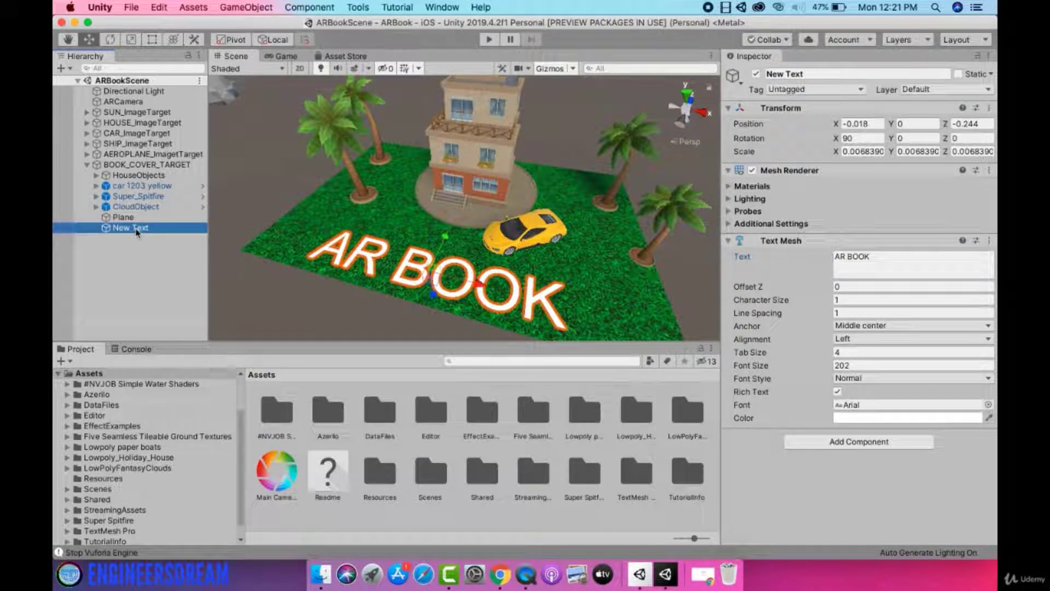
Rename the New Text object under BOOK_COVER_TARGET as ARBOOK_Text
{"action": "key", "text": "Return"}
{"action": "type", "text": "b"}
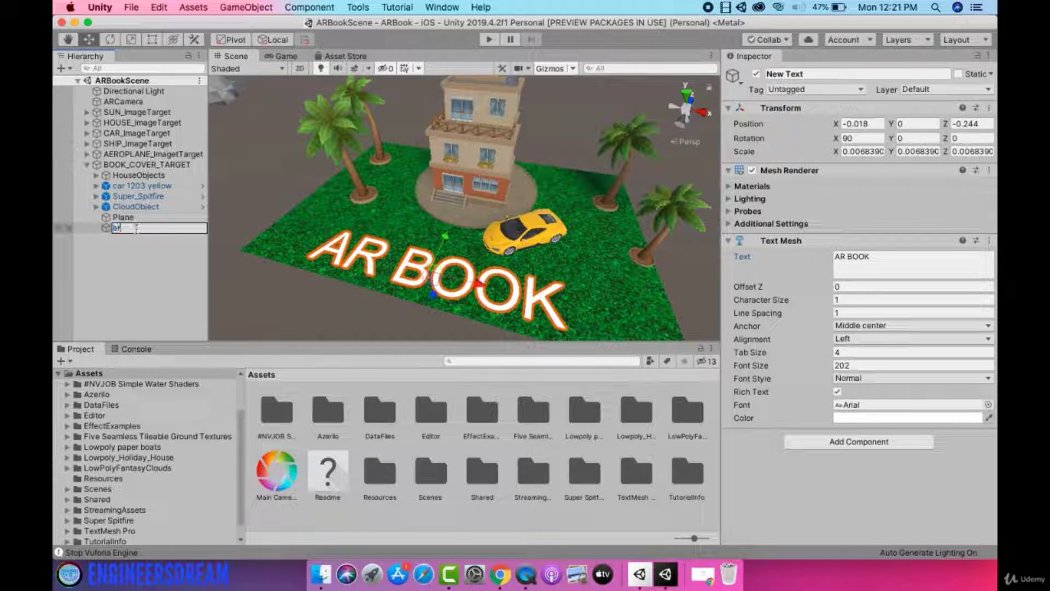
{"action": "type", "text": "ARBOOK_Text"}
{"action": "key", "text": "Return"}
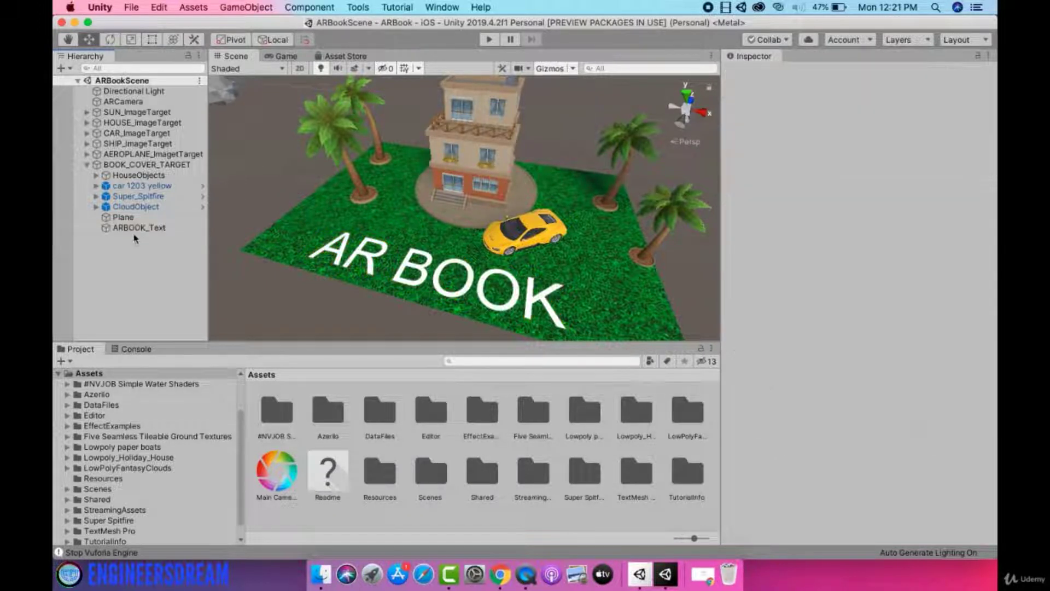
Duplicate ARBOOK_Text and rename the copy as Developer_Text
{"action": "key", "text": "super+d"}
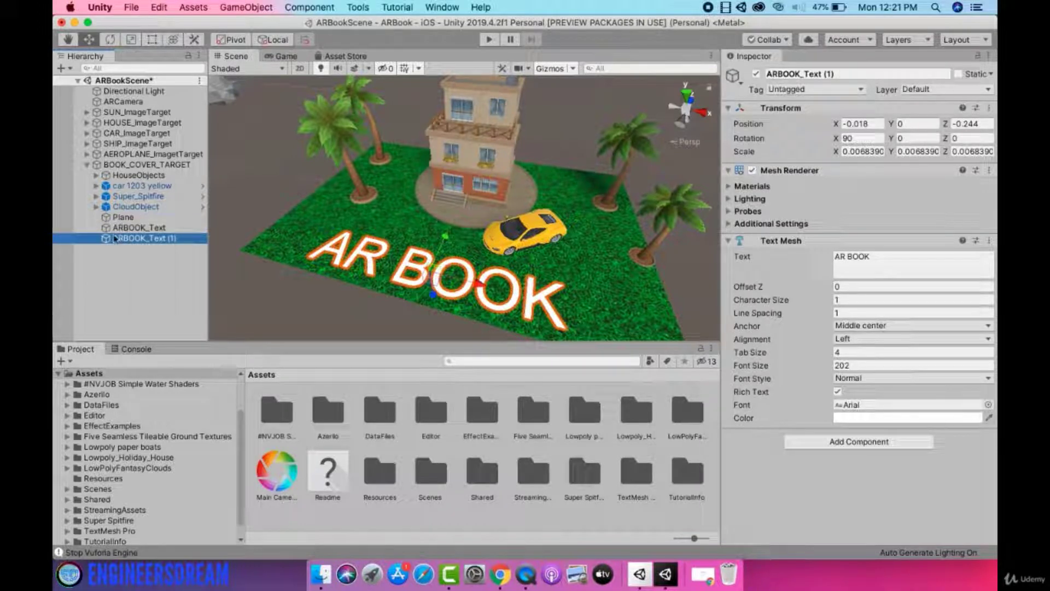
{"action": "key", "text": "Return"}
{"action": "type", "text": "E"}
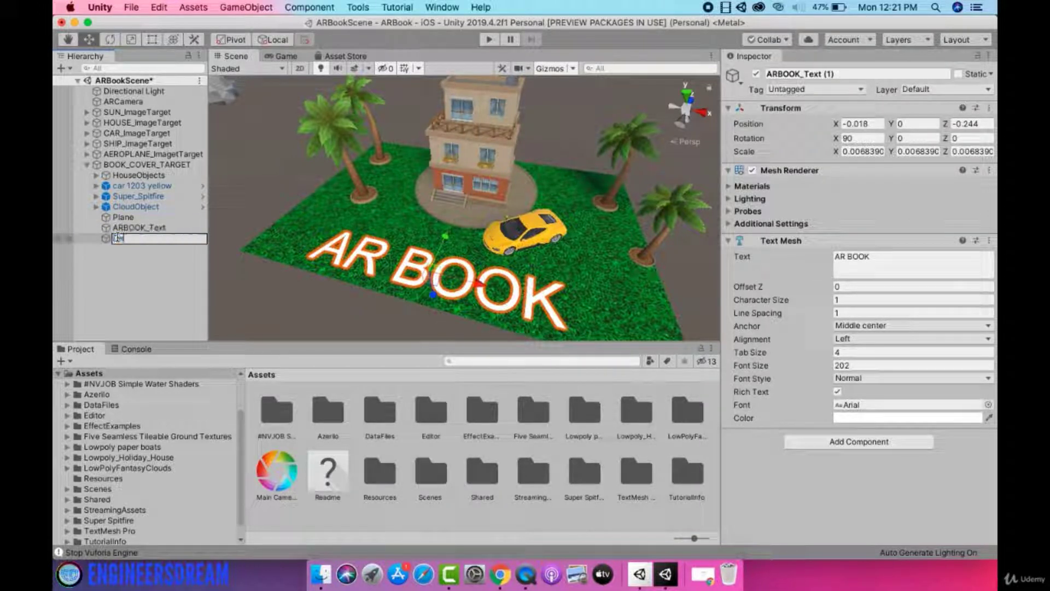
{"action": "type", "text": "eveloper_Text"}
{"action": "key", "text": "Return"}
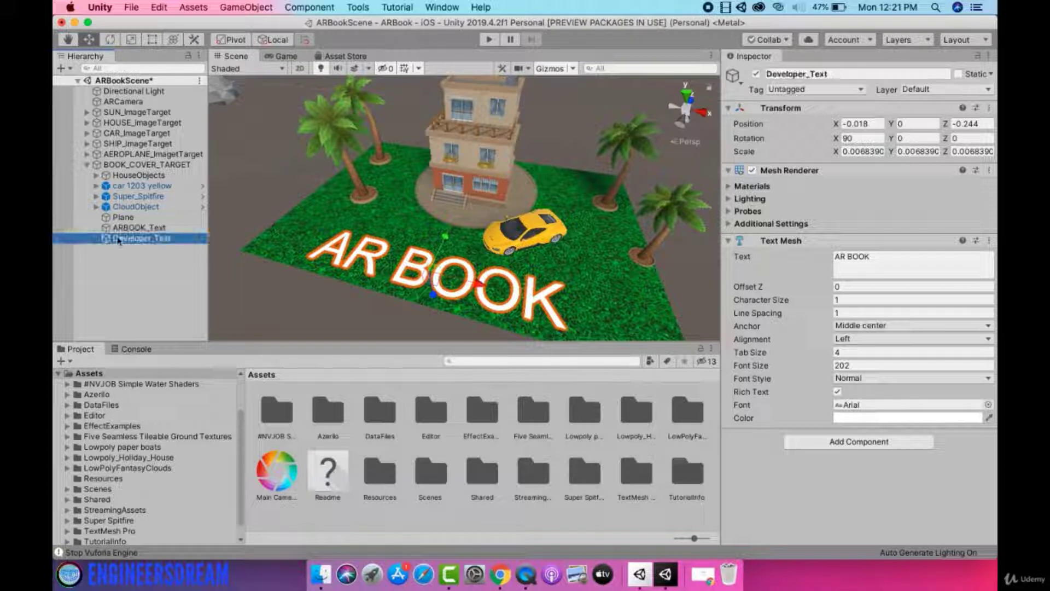
Move Developer_Text in front of the AR BOOK text to a Z position of about -0.397
{"action": "left_click_drag", "start_coordinate": [315, 274], "coordinate": [402, 290], "text": "alt"}
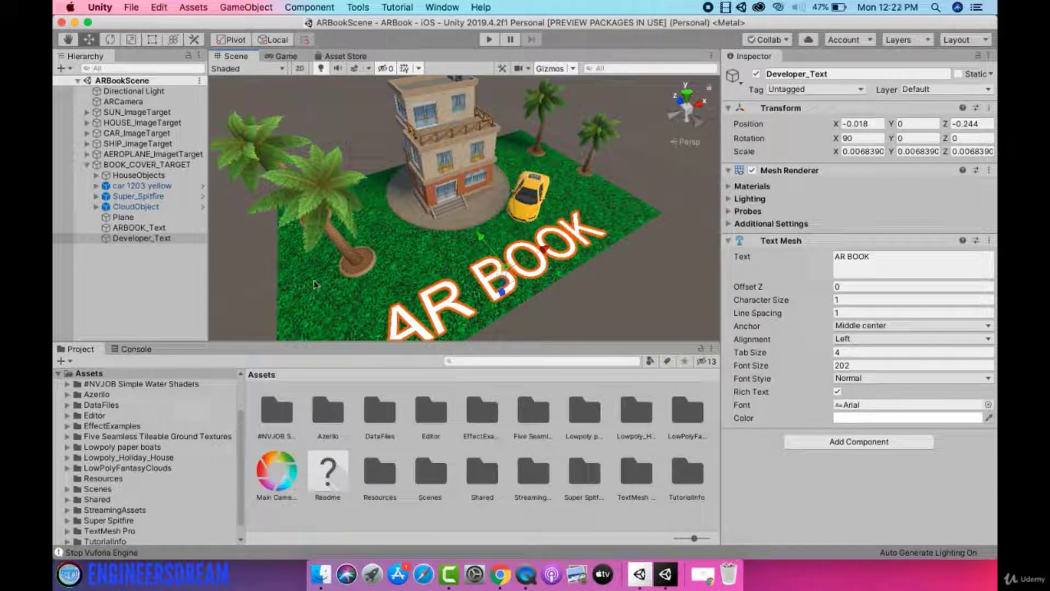
{"action": "left_click", "coordinate": [143, 239]}
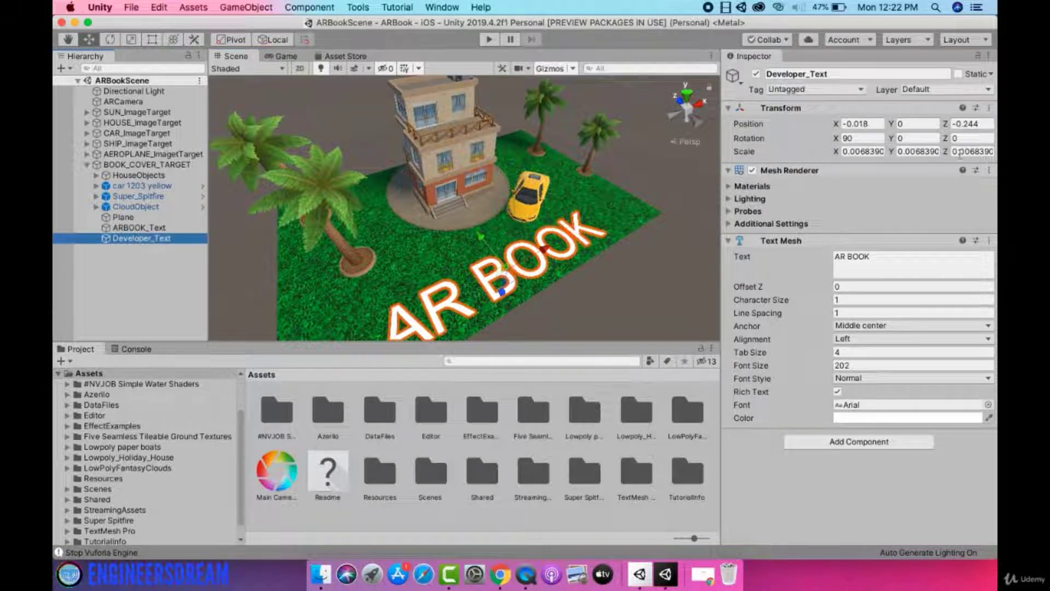
{"action": "scroll", "coordinate": [619, 294], "scroll_direction": "down", "scroll_amount": 10}
{"action": "scroll", "coordinate": [615, 299], "scroll_direction": "up", "scroll_amount": 10}
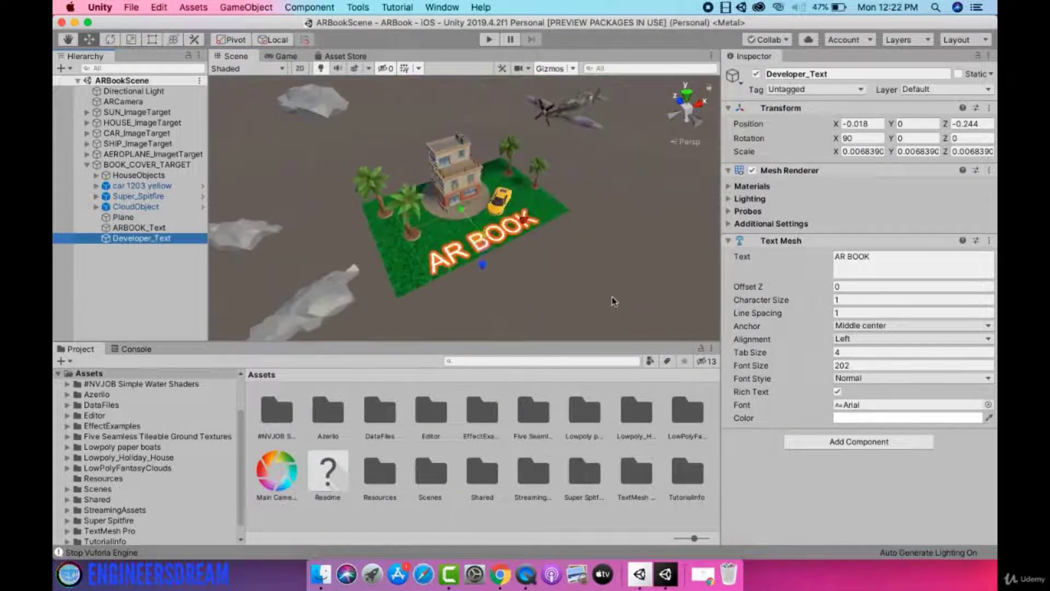
{"action": "left_click_drag", "start_coordinate": [481, 238], "coordinate": [501, 259]}
{"action": "scroll", "coordinate": [545, 251], "scroll_direction": "down", "scroll_amount": 5}
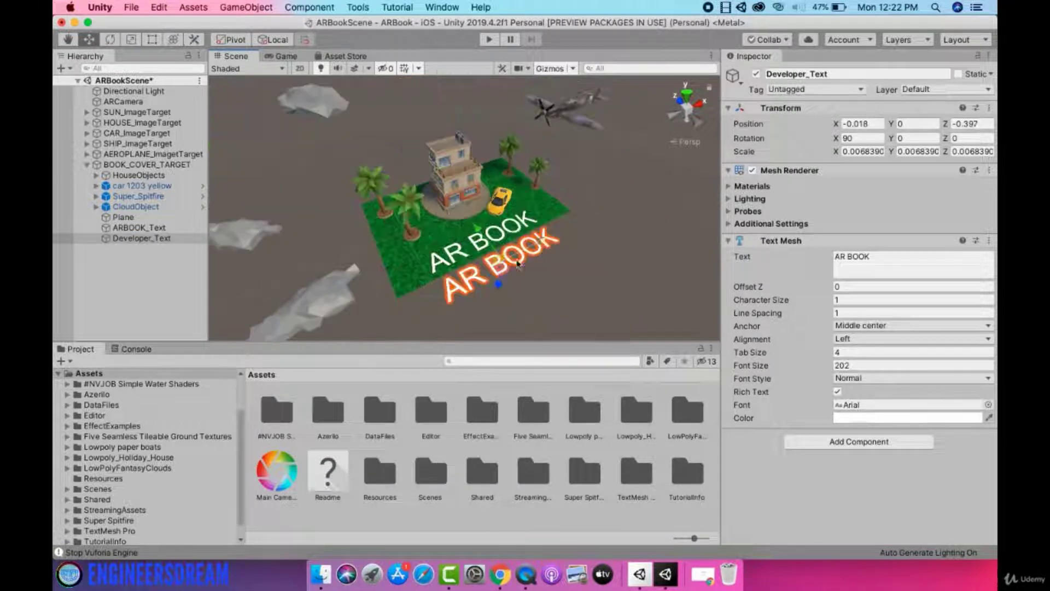
Change the Text Mesh wording of Developer_Text to the developer's full name and save the scene
{"action": "left_click", "coordinate": [907, 259]}
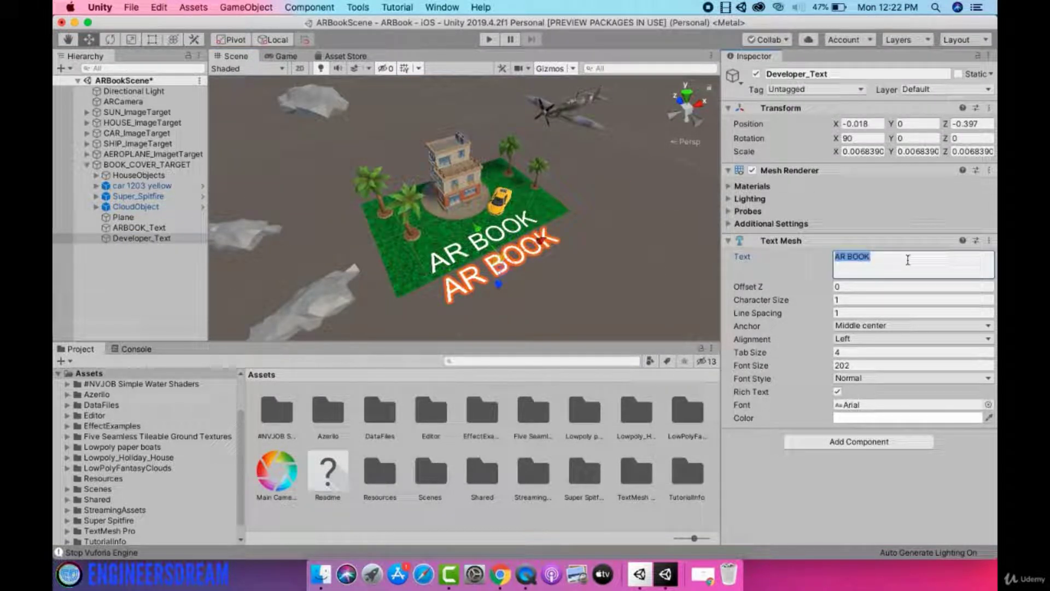
{"action": "type", "text": "Dinesh "}
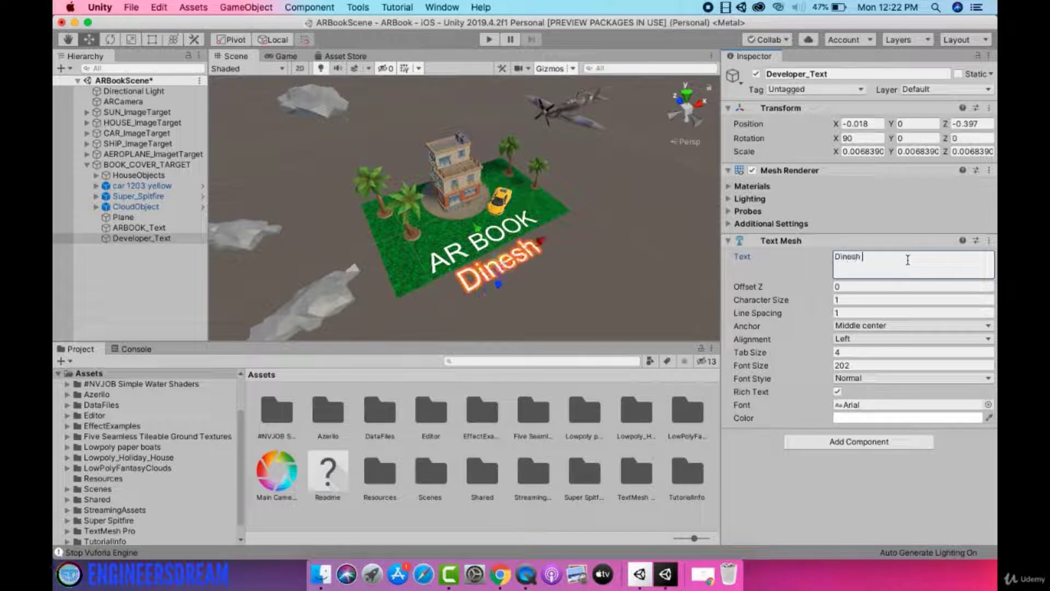
{"action": "type", "text": "Tavasalkar"}
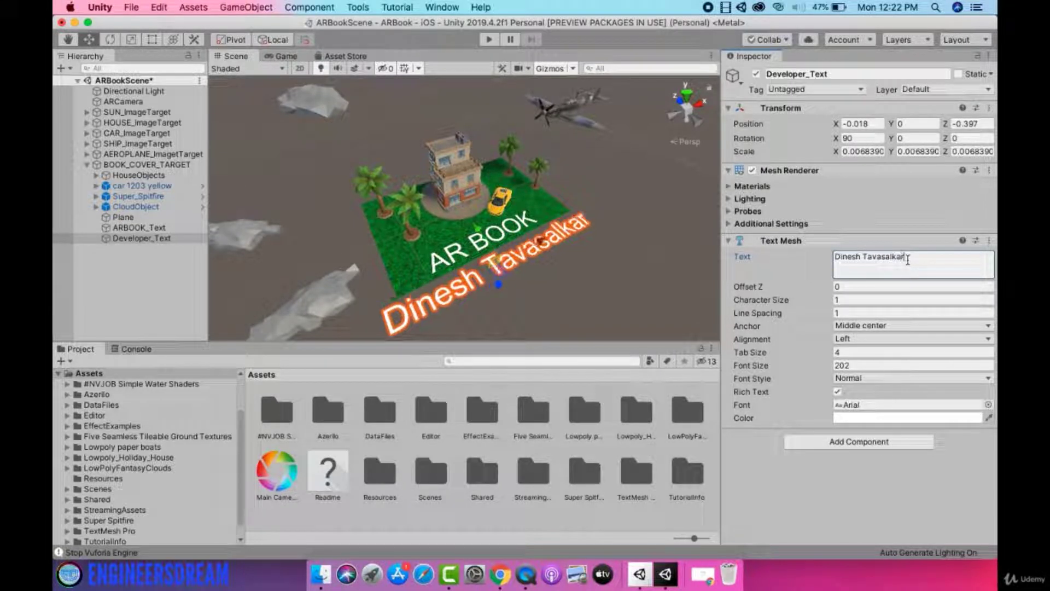
{"action": "key", "text": "super+s"}
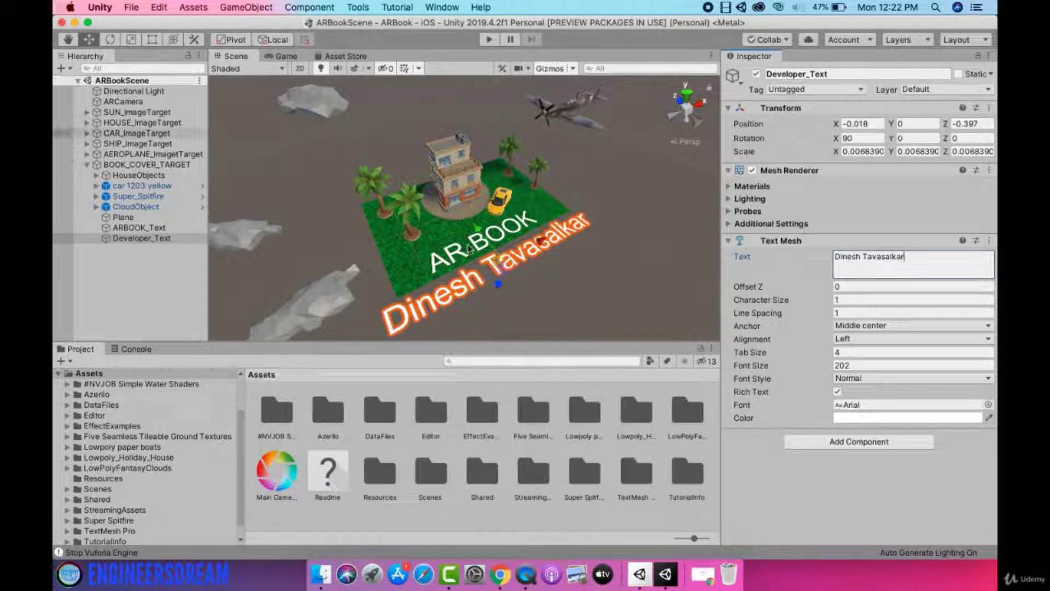
Scale Developer_Text down uniformly to about 0.0028558 and save the scene
{"action": "left_click", "coordinate": [131, 39]}
{"action": "left_click_drag", "start_coordinate": [503, 264], "coordinate": [463, 257]}
{"action": "key", "text": "super+s"}
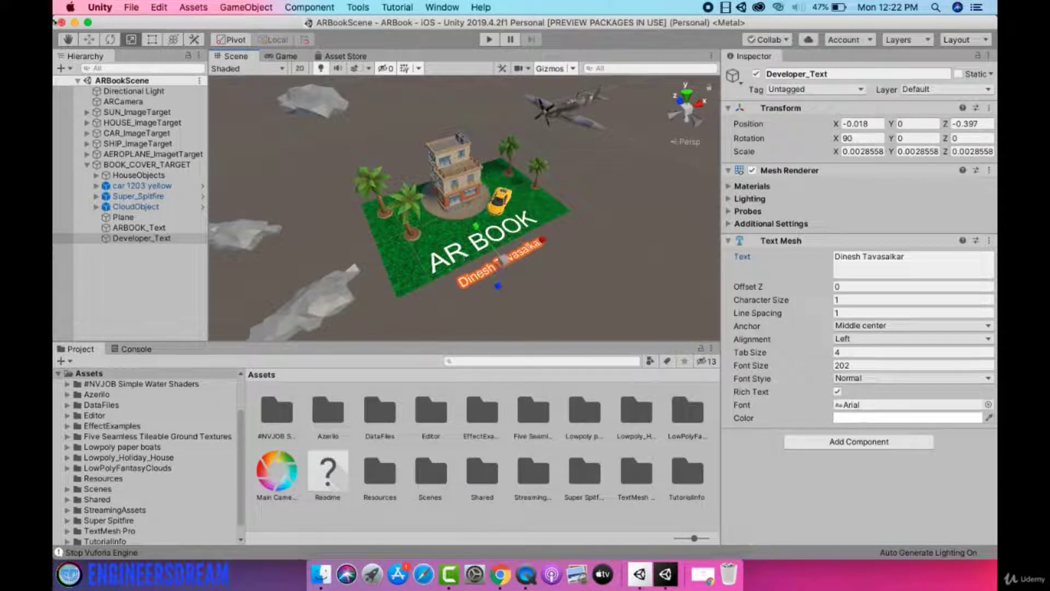
Inspect both text labels from several angles, and play the scene to check them on the tracked book cover before stopping it
{"action": "left_click", "coordinate": [67, 40]}
{"action": "scroll", "coordinate": [513, 249], "scroll_direction": "up", "scroll_amount": 6}
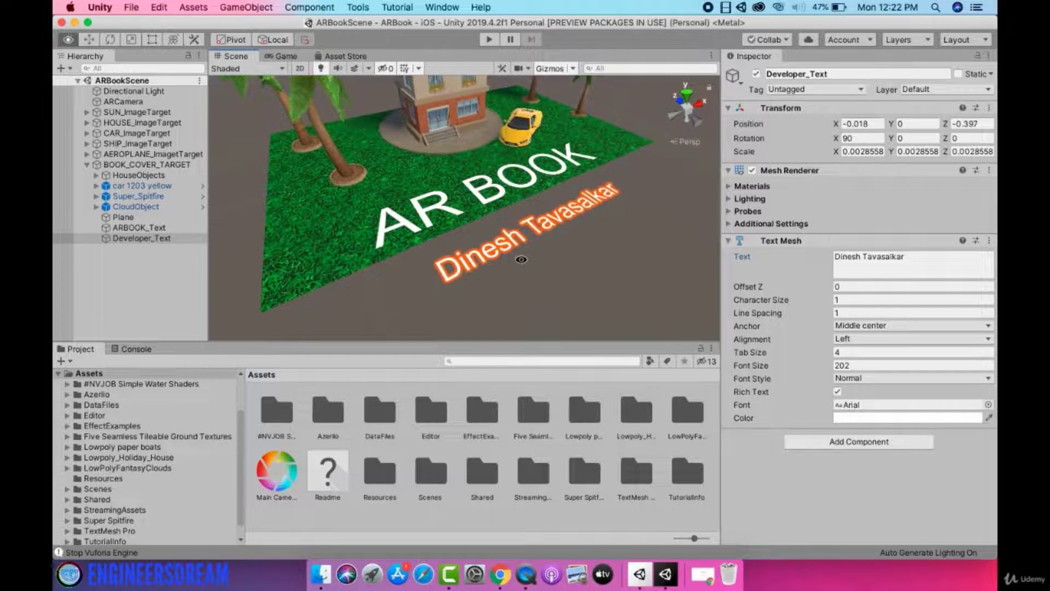
{"action": "left_click_drag", "start_coordinate": [521, 258], "coordinate": [607, 265], "text": "alt"}
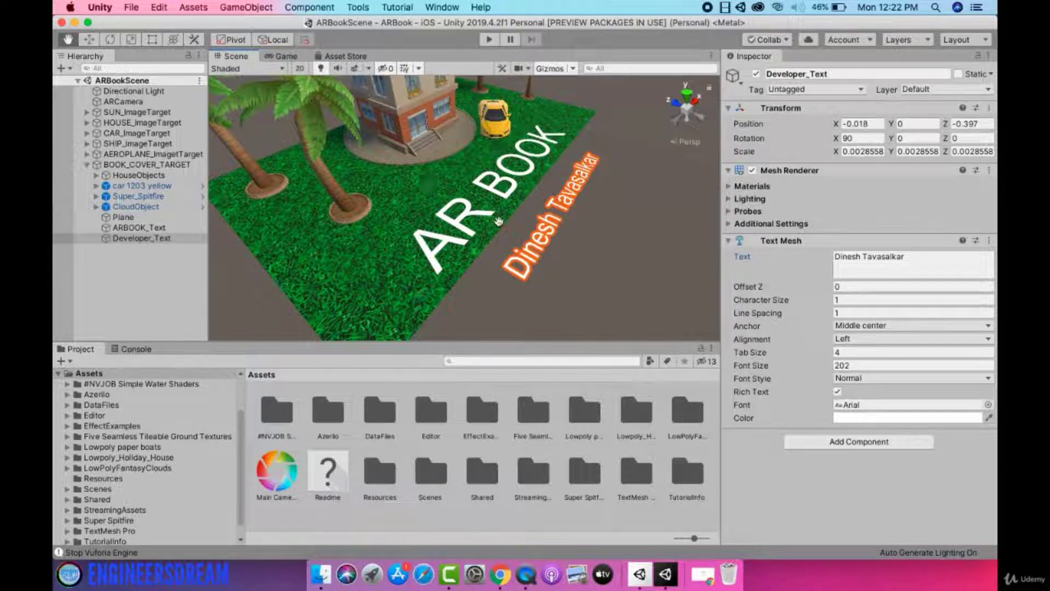
{"action": "scroll", "coordinate": [596, 243], "scroll_direction": "down", "scroll_amount": 5}
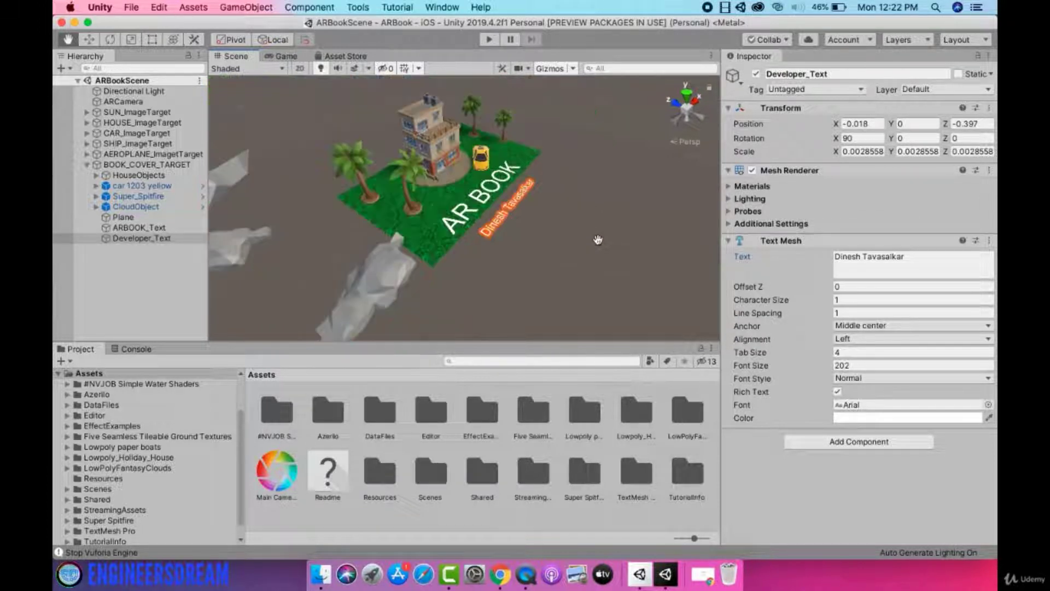
{"action": "left_click_drag", "start_coordinate": [596, 243], "coordinate": [349, 267], "text": "alt"}
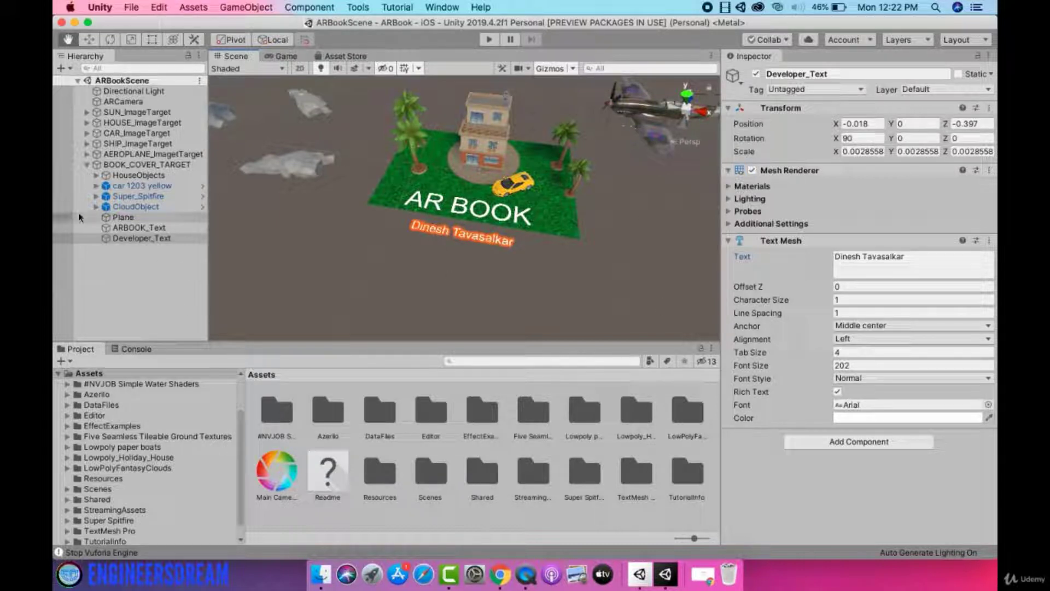
{"action": "left_click", "coordinate": [150, 228]}
{"action": "left_click", "coordinate": [151, 238]}
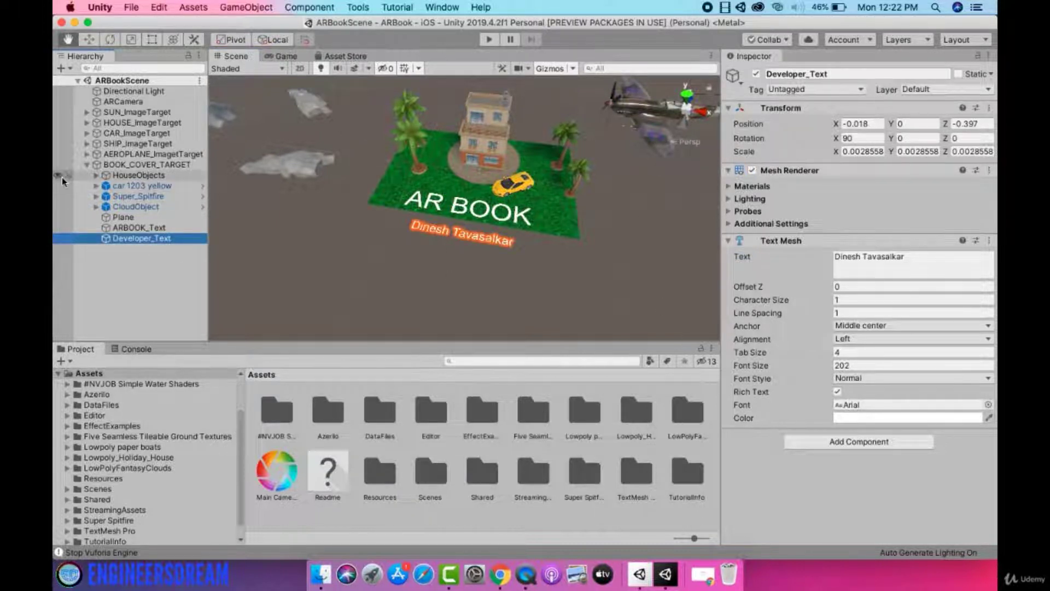
{"action": "left_click", "coordinate": [489, 40]}
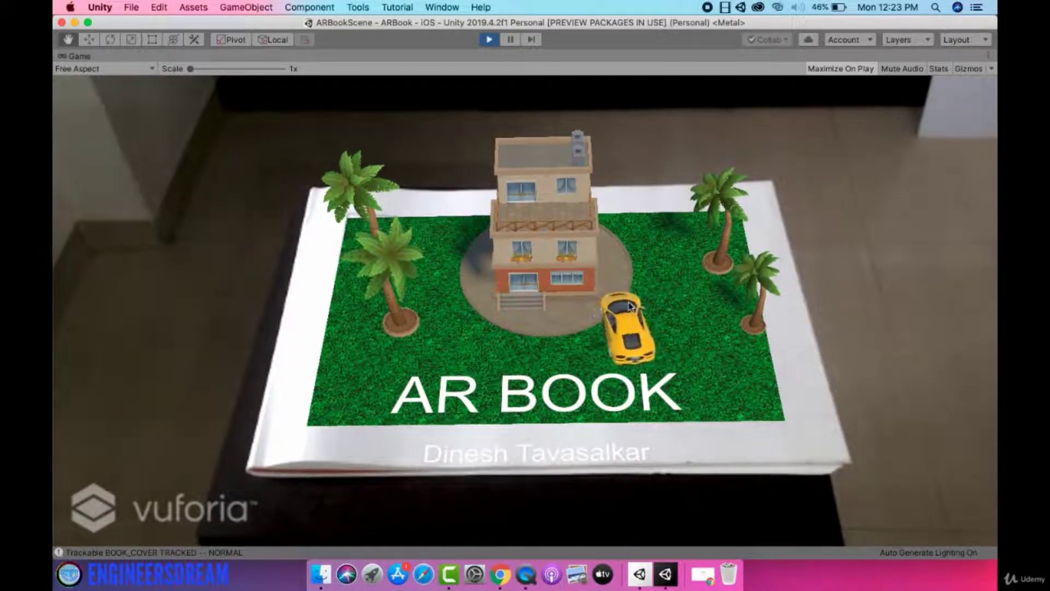
{"action": "left_click", "coordinate": [488, 40]}
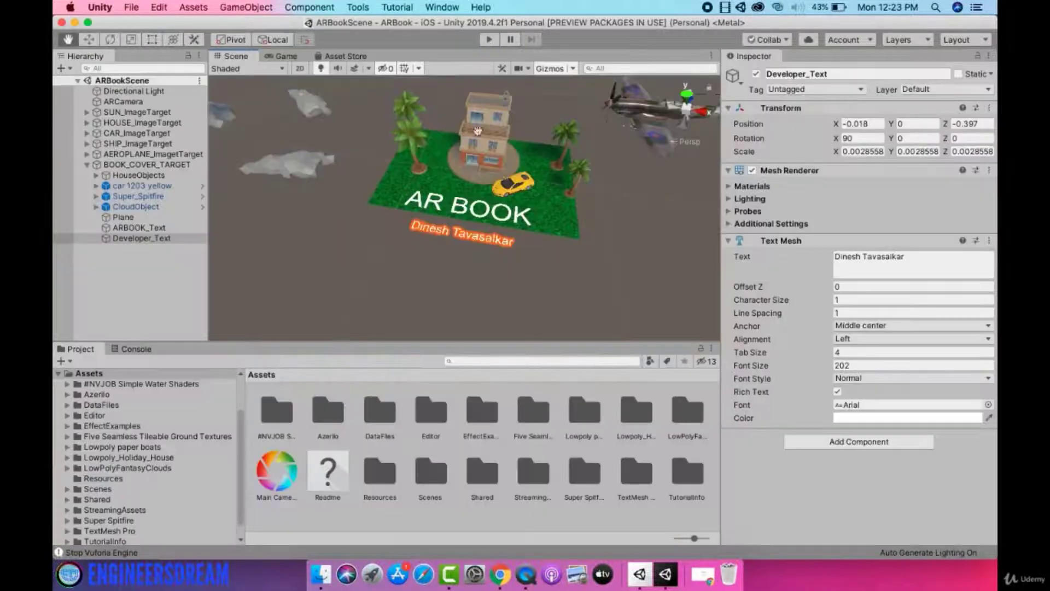
Disable the Rotate script on car 1203 yellow and test the change by playing and stopping the scene
{"action": "left_click", "coordinate": [169, 187]}
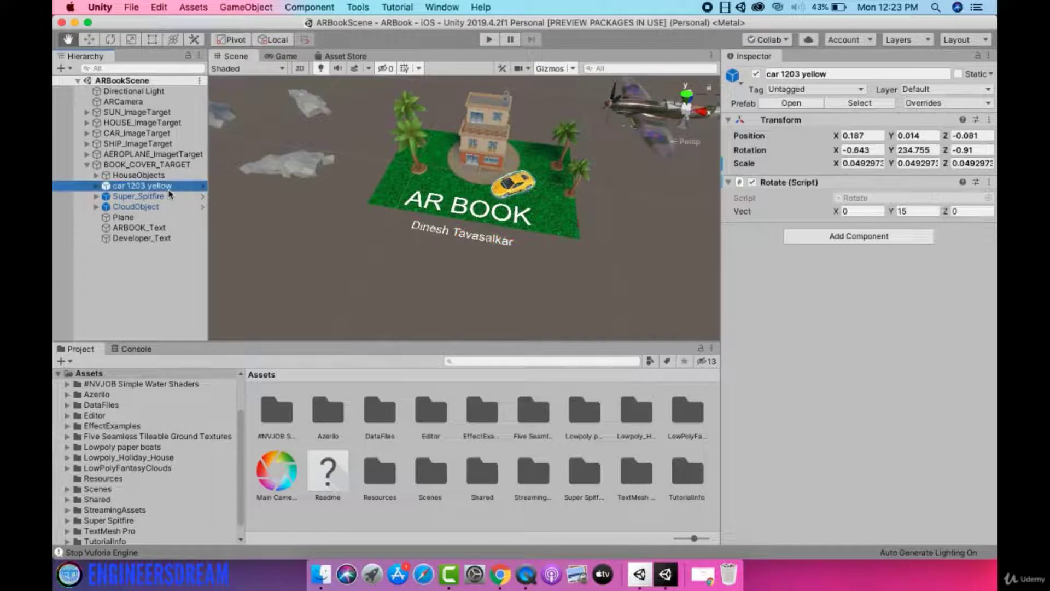
{"action": "left_click", "coordinate": [752, 182]}
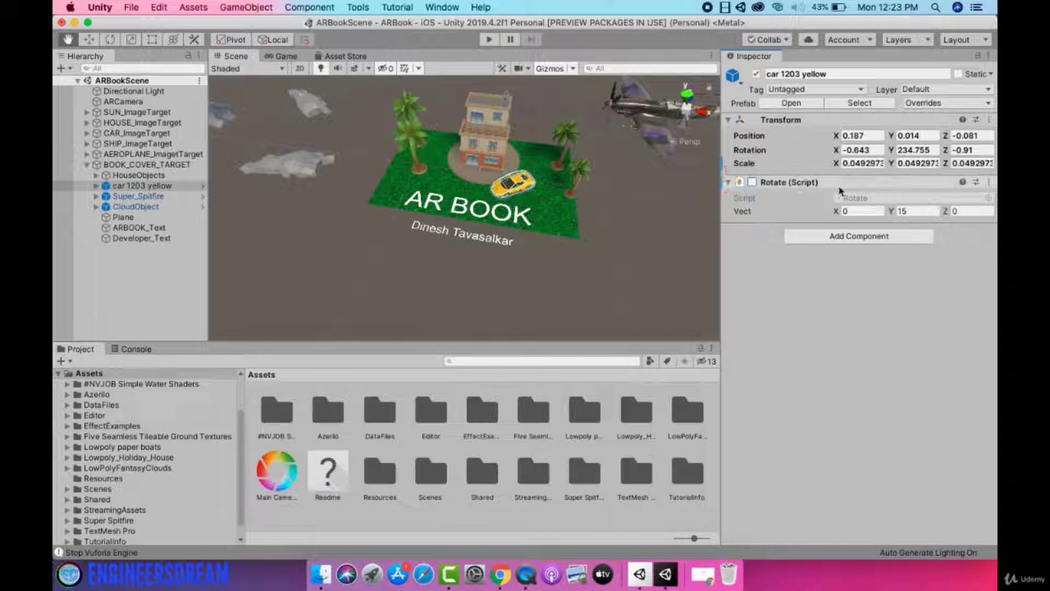
{"action": "left_click", "coordinate": [490, 39]}
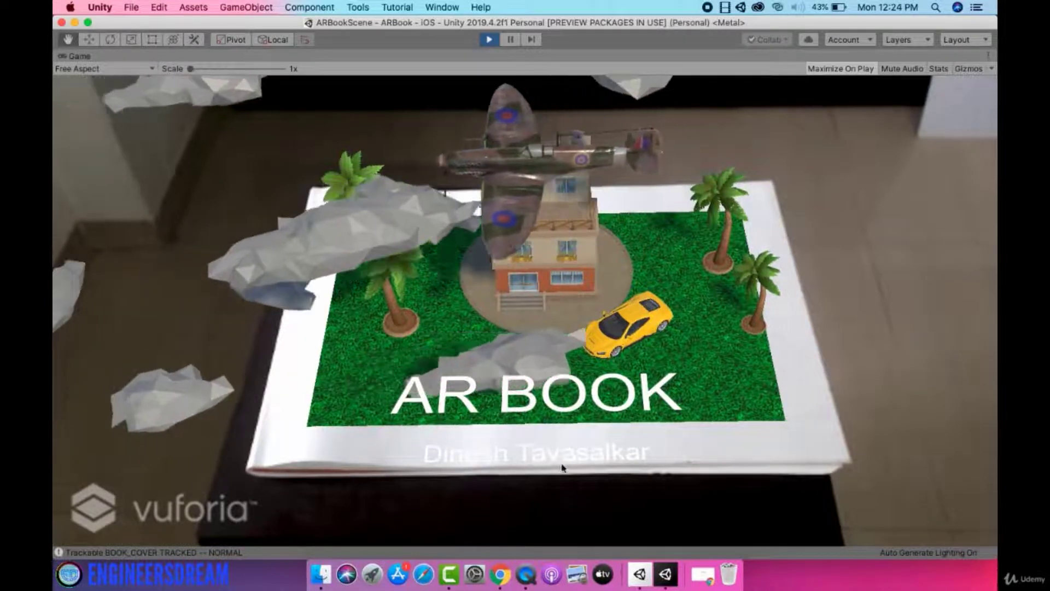
{"action": "left_click", "coordinate": [489, 39]}
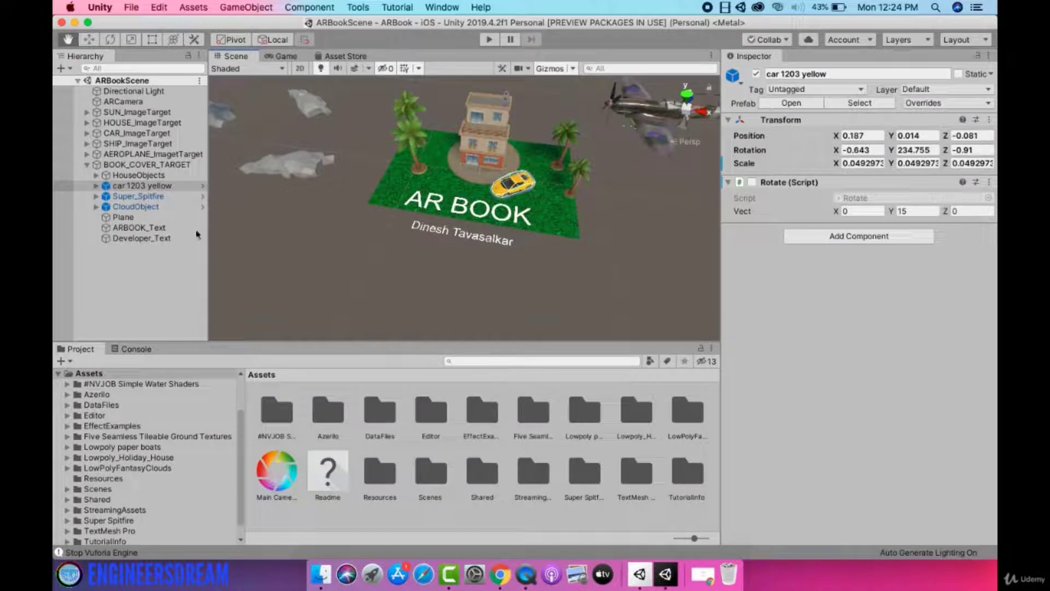
Move Developer_Text closer to the grass edge at a Z position of about -0.364, and test the placement by playing and stopping the scene
{"action": "left_click", "coordinate": [169, 247]}
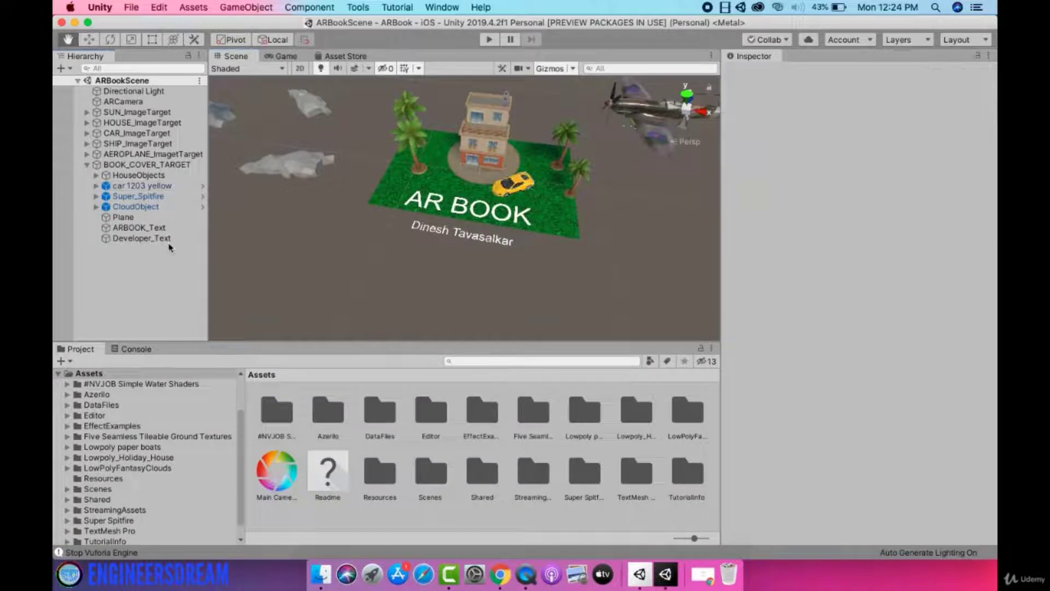
{"action": "left_click_drag", "start_coordinate": [461, 236], "coordinate": [334, 249], "text": "alt"}
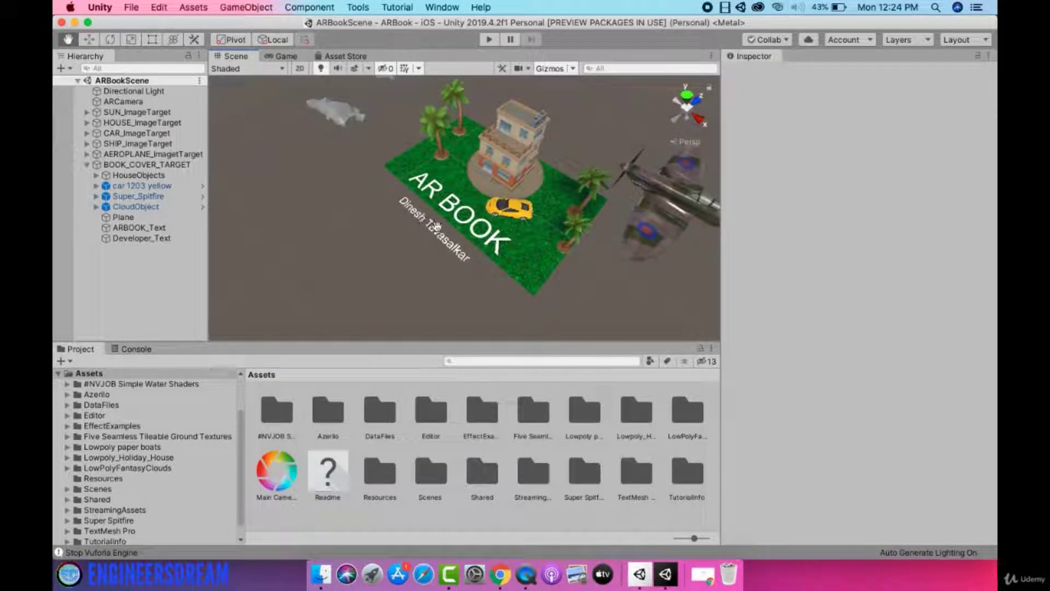
{"action": "left_click", "coordinate": [95, 43]}
{"action": "left_click", "coordinate": [428, 229]}
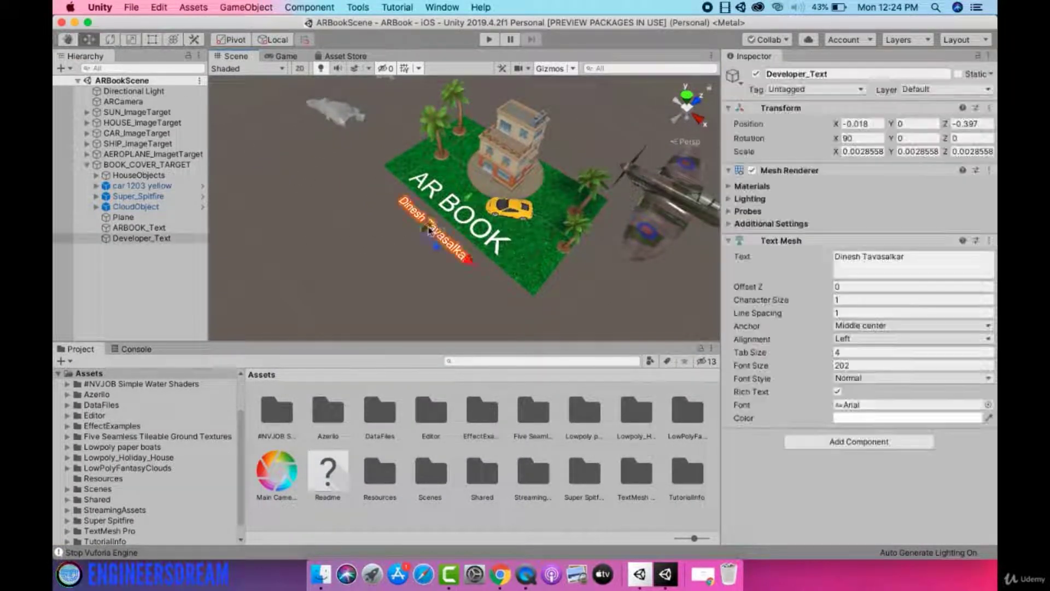
{"action": "left_click_drag", "start_coordinate": [458, 202], "coordinate": [463, 197]}
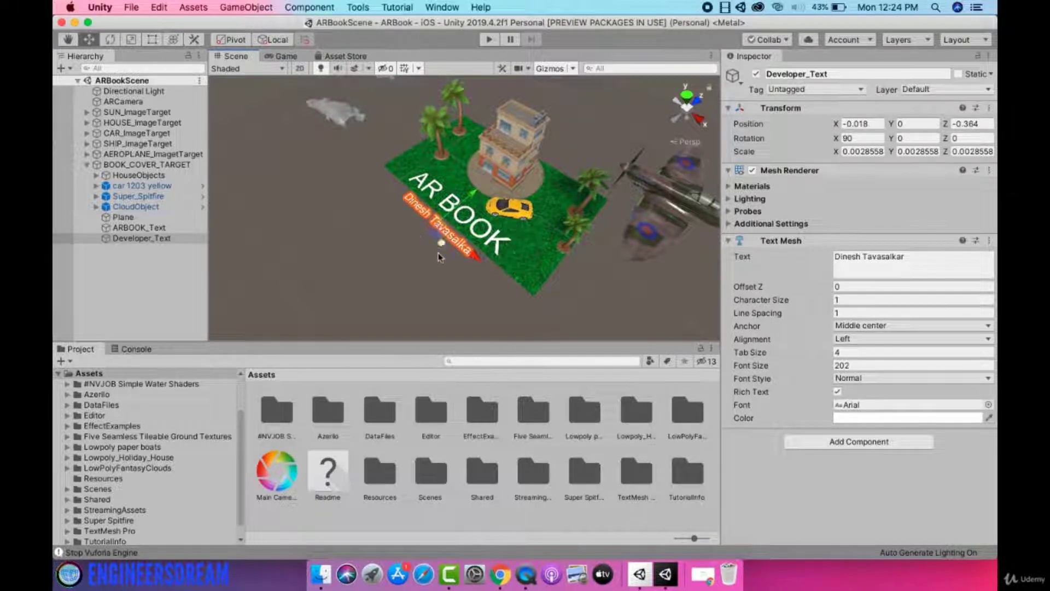
{"action": "left_click", "coordinate": [490, 40]}
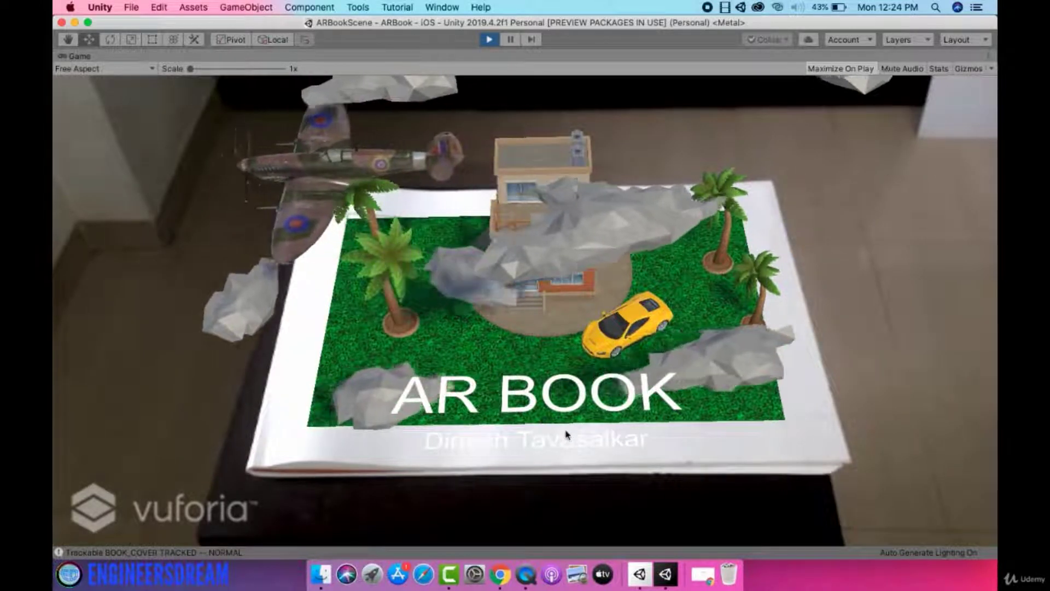
{"action": "left_click", "coordinate": [488, 41]}
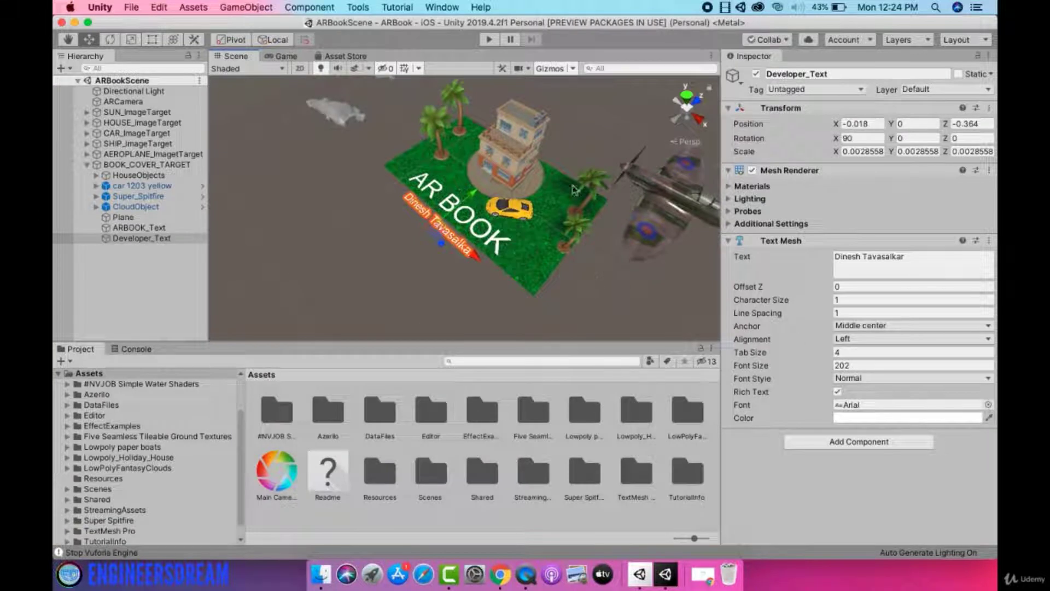
Switch to Chrome, open the Google Fonts site at fonts.google.com, and browse the font families
{"action": "left_click", "coordinate": [693, 579]}
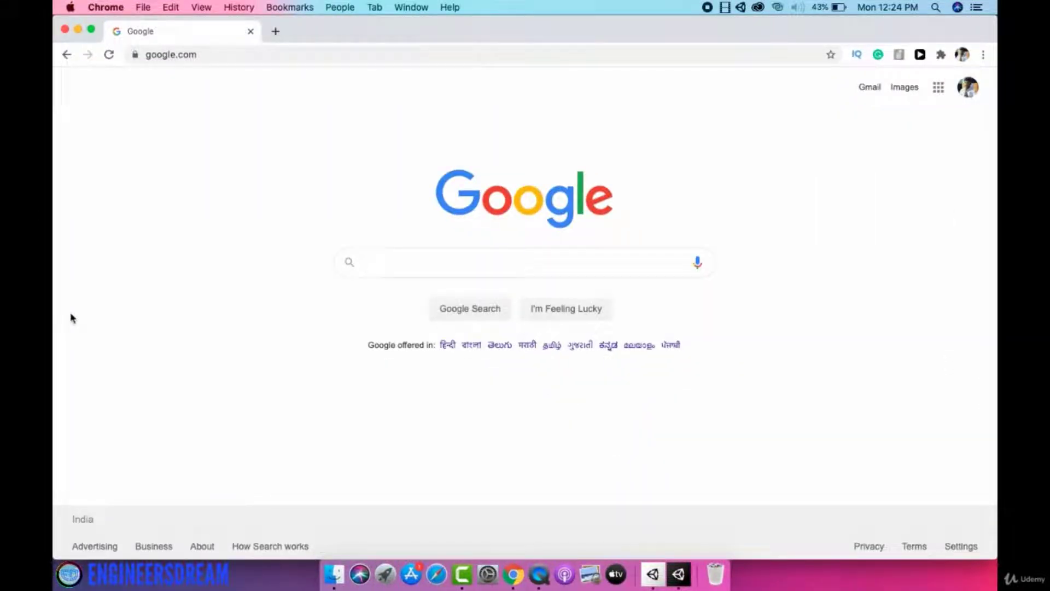
{"action": "left_click", "coordinate": [267, 55]}
{"action": "type", "text": "fonts"}
{"action": "key", "text": "Return"}
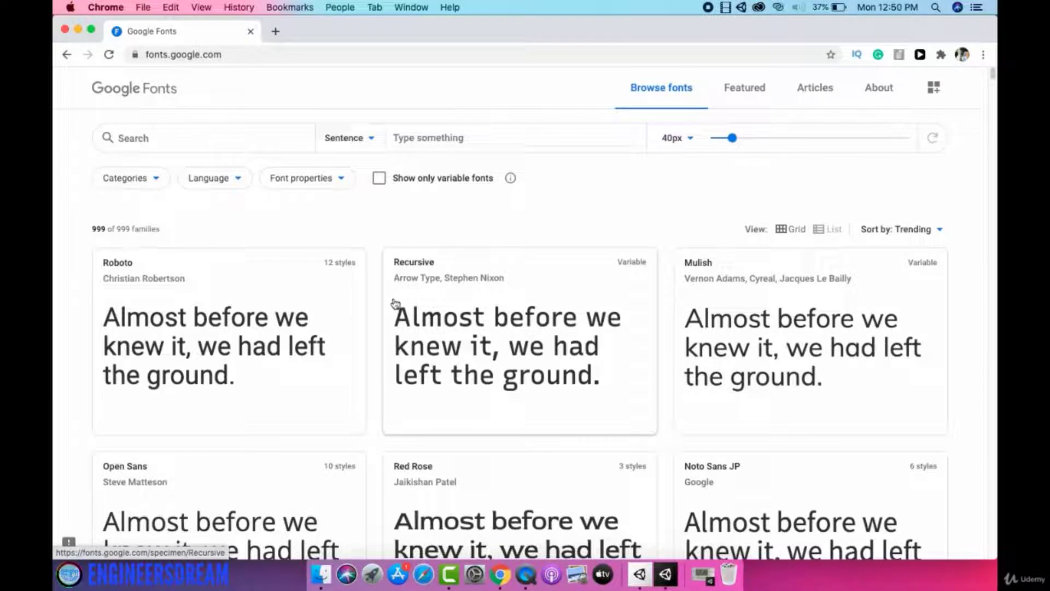
{"action": "scroll", "coordinate": [375, 301], "scroll_direction": "down", "scroll_amount": 15}
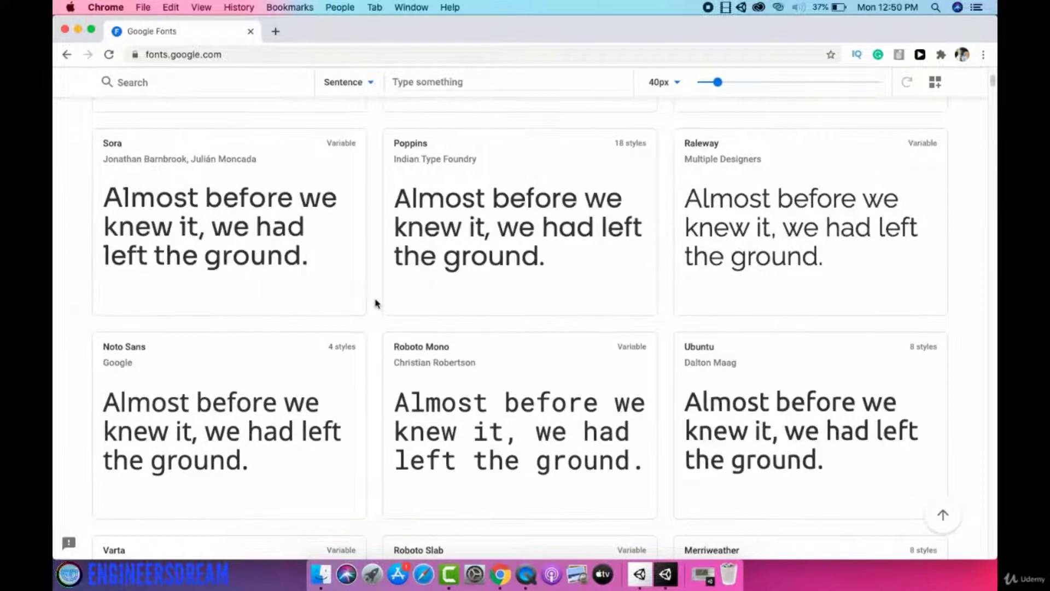
{"action": "scroll", "coordinate": [375, 302], "scroll_direction": "up", "scroll_amount": 8}
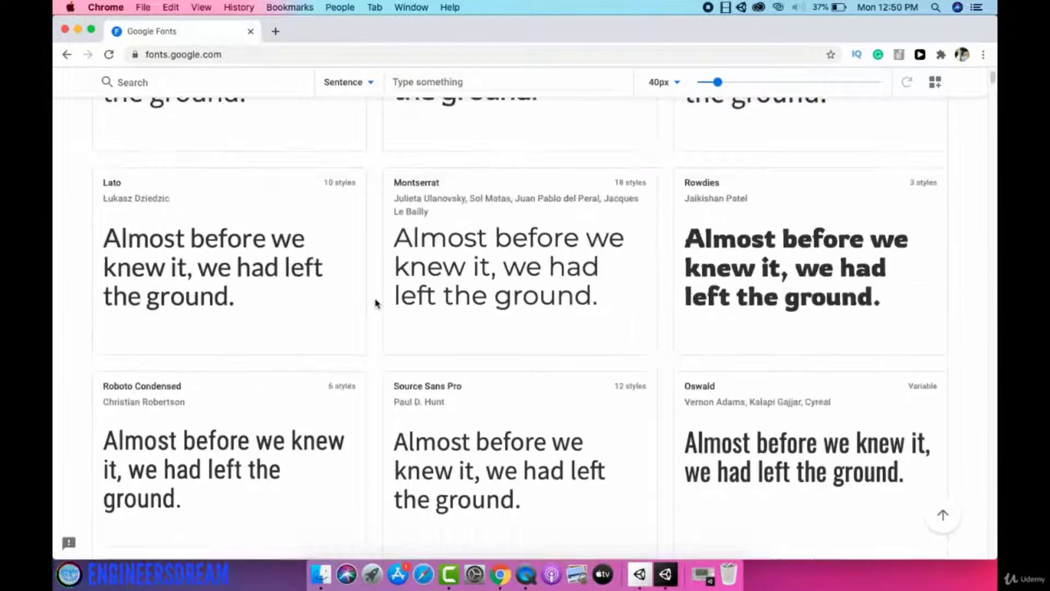
Set the custom preview text on Google Fonts to "ARBOOK" followed by the developer's full name in capitals
{"action": "scroll", "coordinate": [375, 301], "scroll_direction": "up", "scroll_amount": 10}
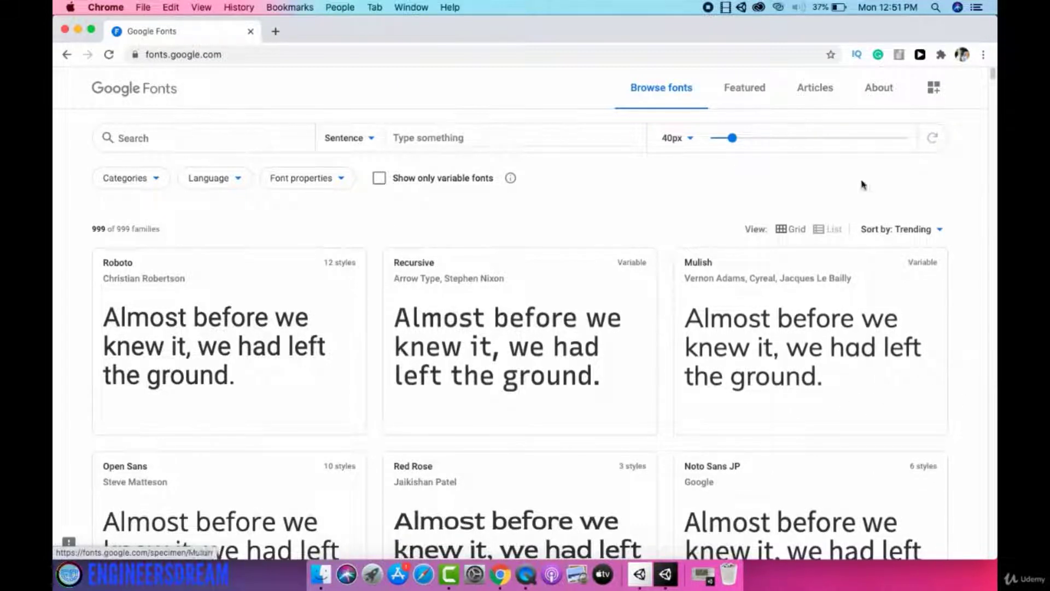
{"action": "left_click", "coordinate": [436, 137]}
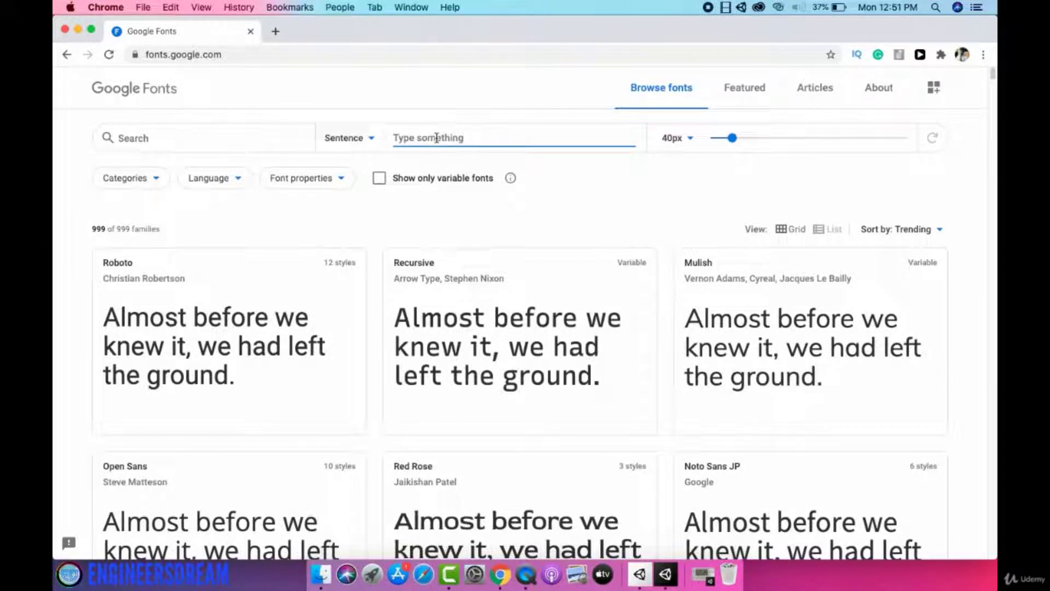
{"action": "type", "text": "ARB"}
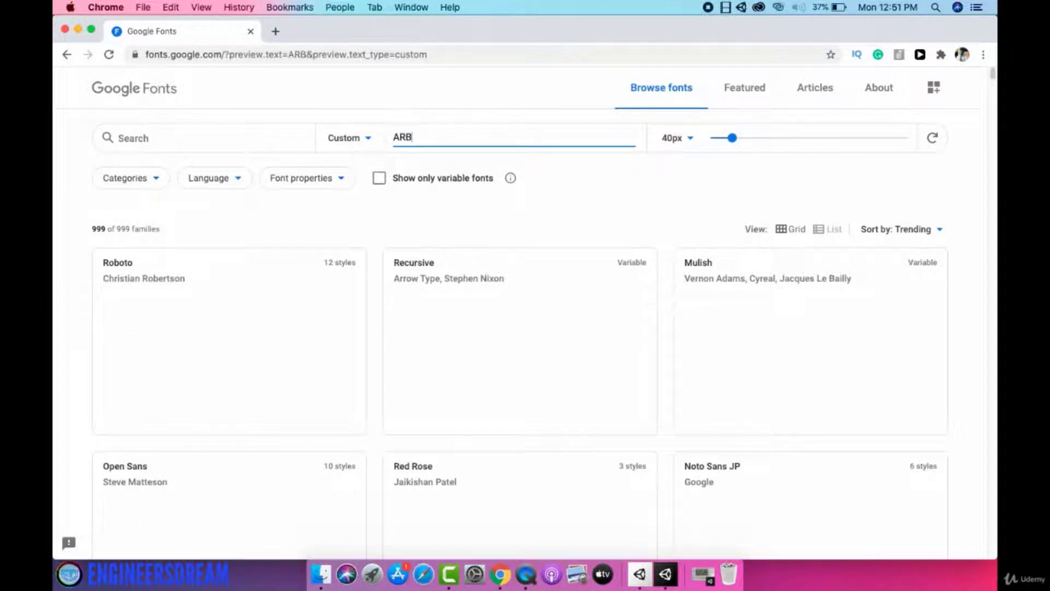
{"action": "type", "text": "OOK DINE"}
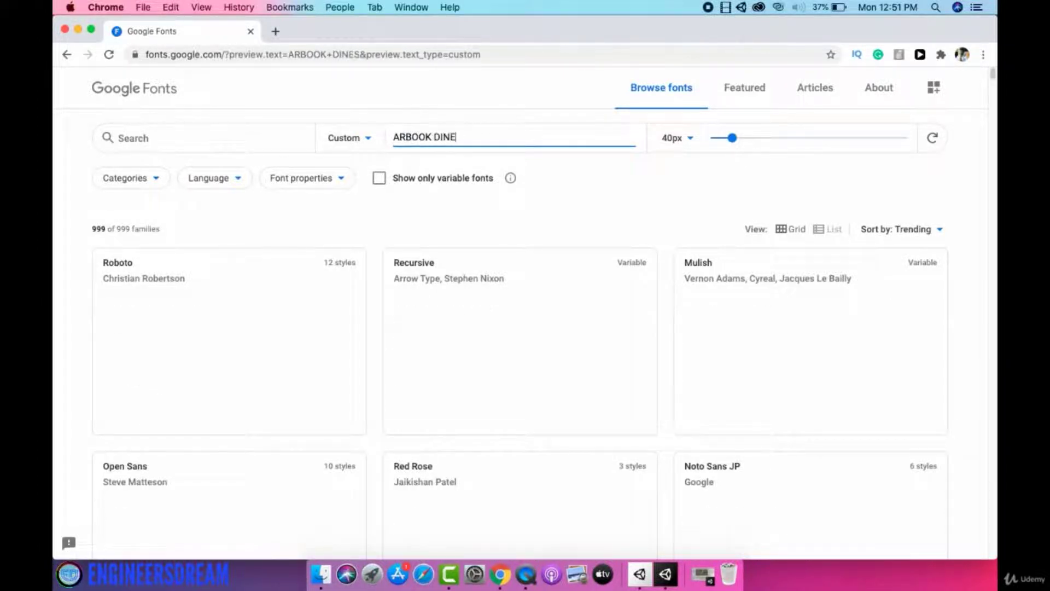
{"action": "type", "text": "SH TAVASA"}
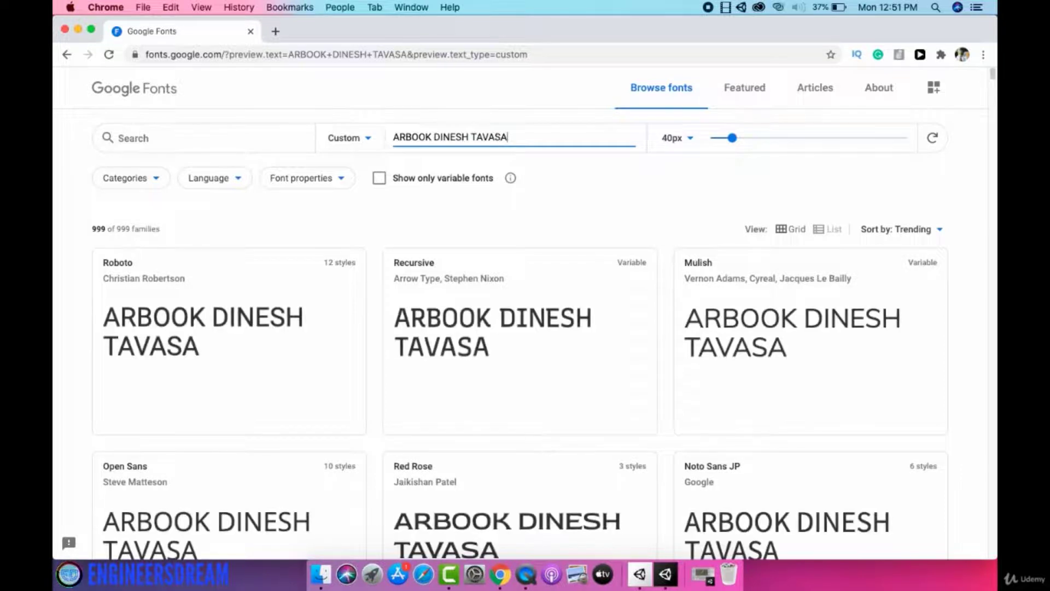
{"action": "type", "text": "LKAR"}
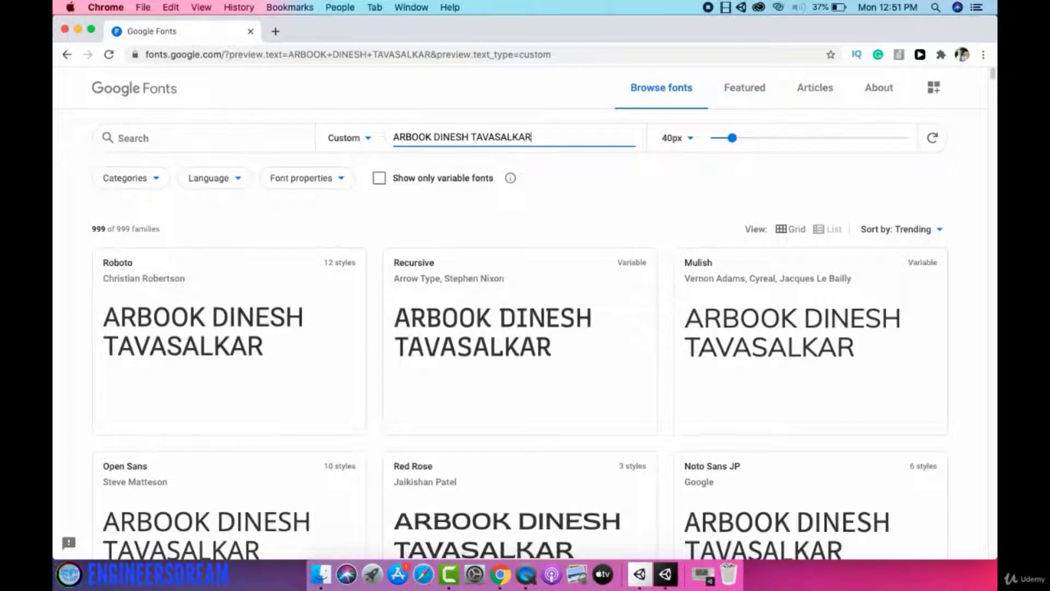
Compare the font previews, download the Recursive font family from its page, and return to the font list
{"action": "scroll", "coordinate": [374, 376], "scroll_direction": "down", "scroll_amount": 3}
{"action": "scroll", "coordinate": [372, 370], "scroll_direction": "down", "scroll_amount": 12}
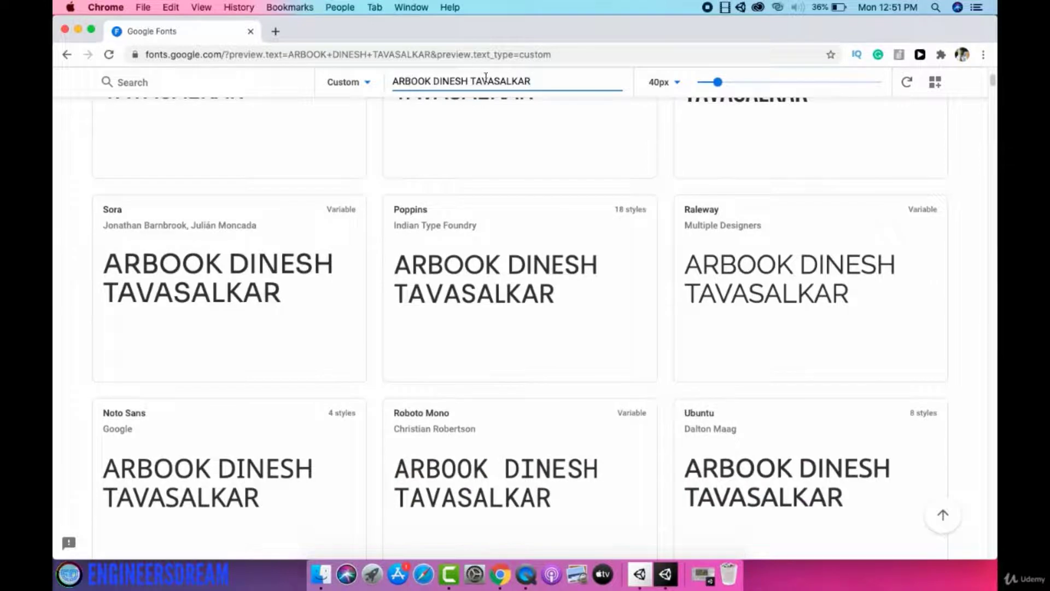
{"action": "scroll", "coordinate": [385, 293], "scroll_direction": "down", "scroll_amount": 2}
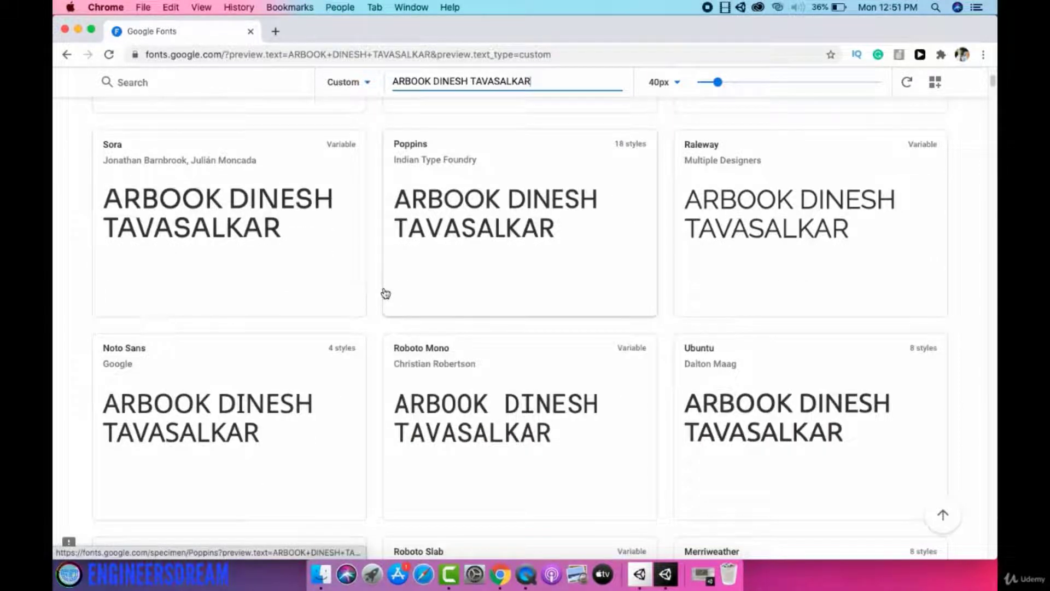
{"action": "scroll", "coordinate": [375, 316], "scroll_direction": "down", "scroll_amount": 12}
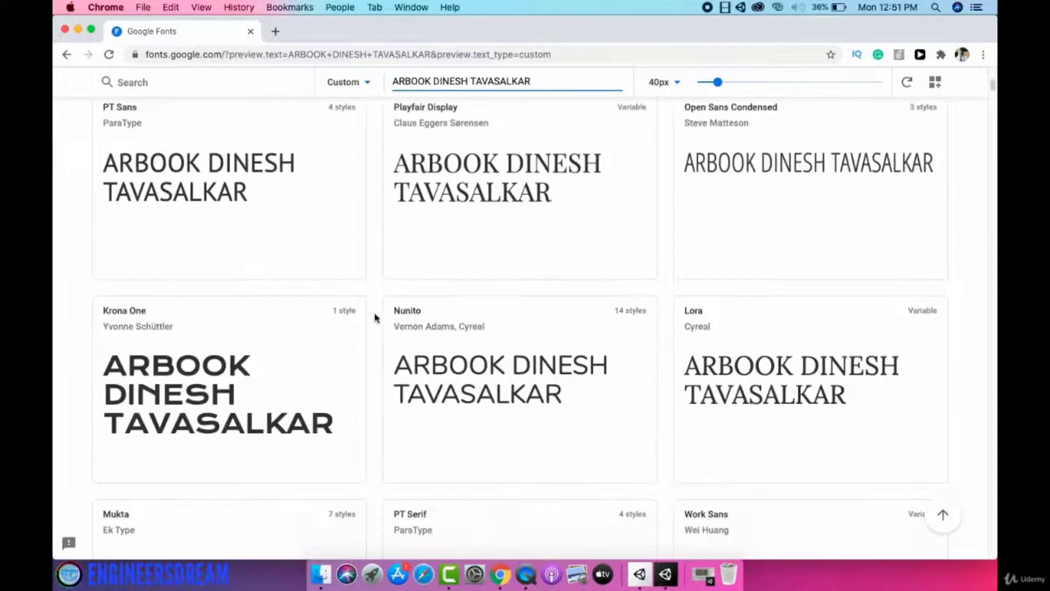
{"action": "scroll", "coordinate": [375, 317], "scroll_direction": "down", "scroll_amount": 8}
{"action": "scroll", "coordinate": [375, 317], "scroll_direction": "up", "scroll_amount": 20}
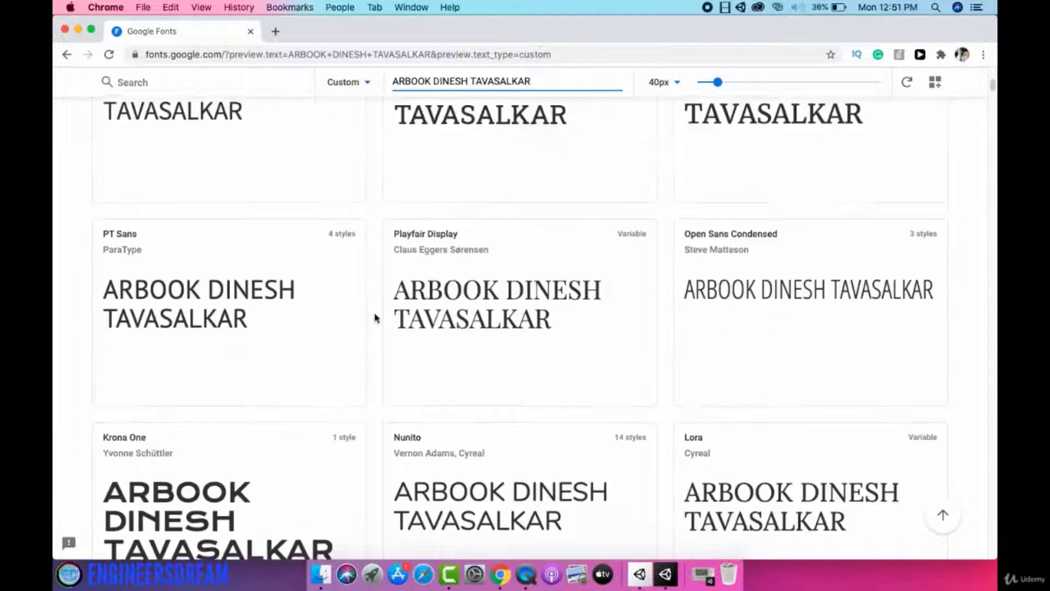
{"action": "scroll", "coordinate": [375, 317], "scroll_direction": "up", "scroll_amount": 6}
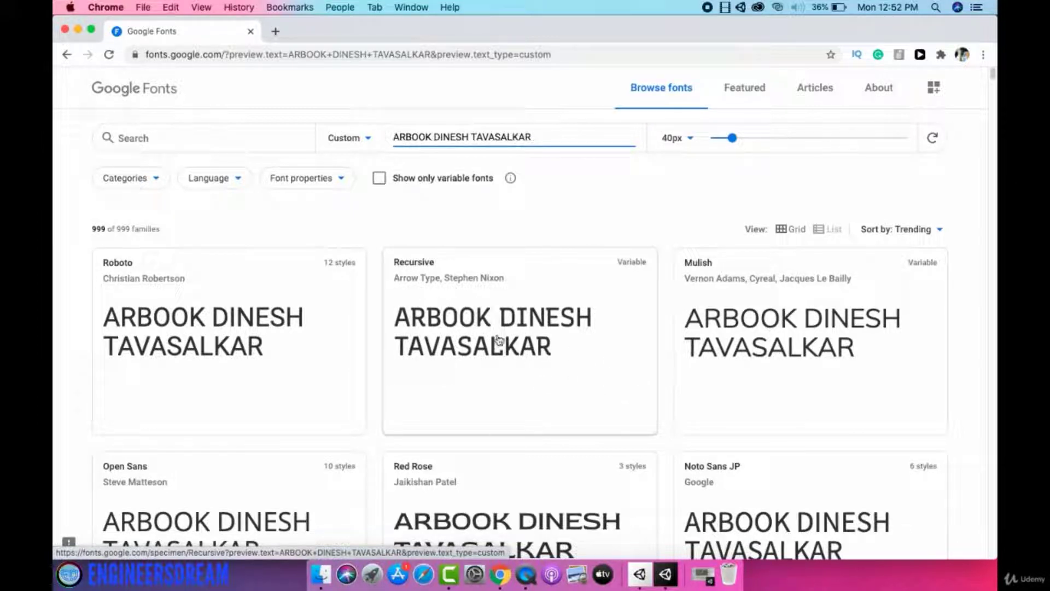
{"action": "left_click", "coordinate": [484, 292]}
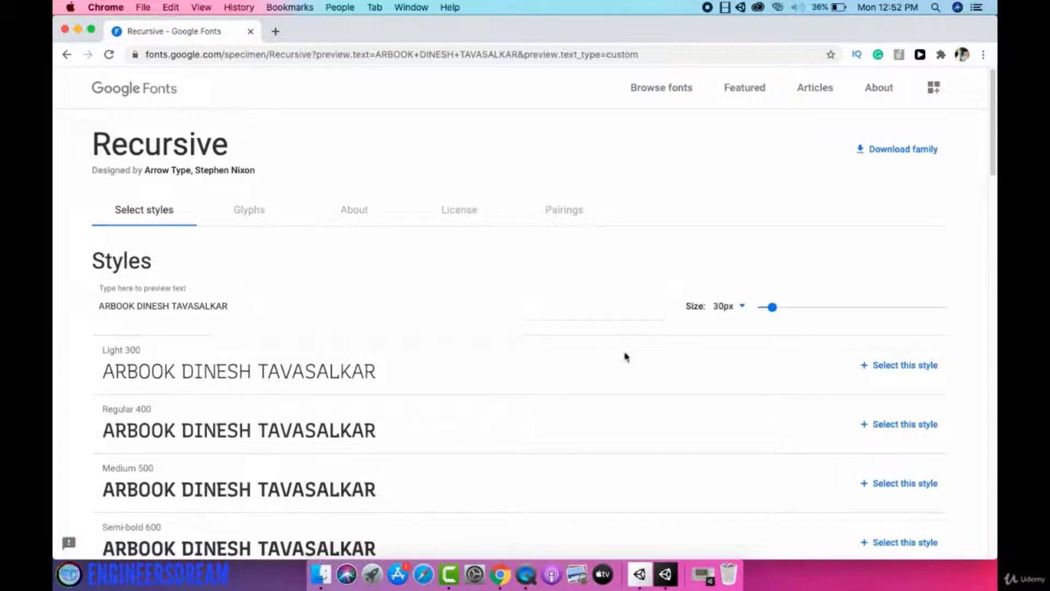
{"action": "left_click", "coordinate": [912, 151]}
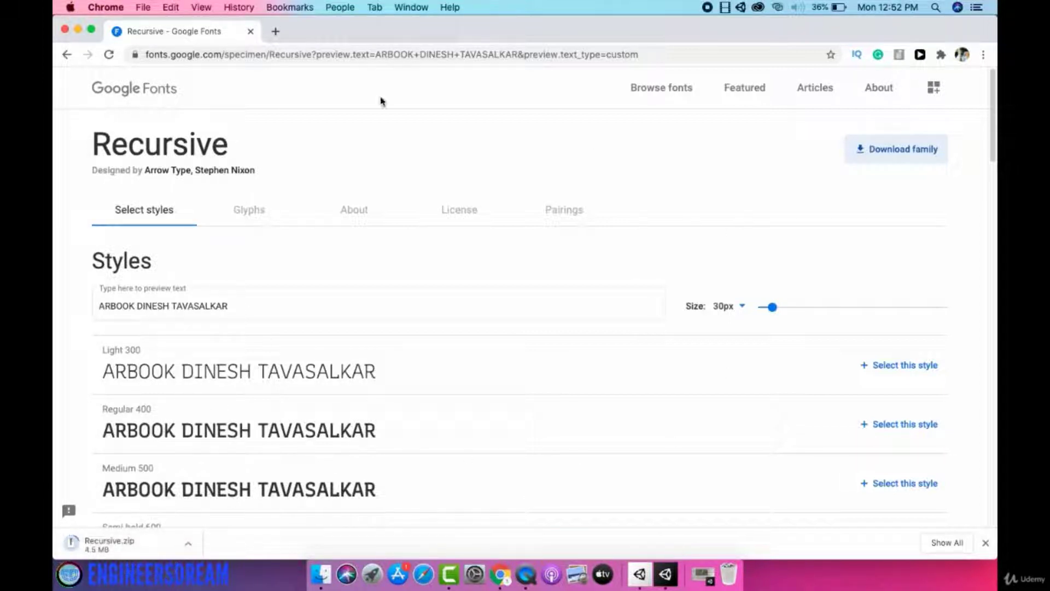
{"action": "left_click", "coordinate": [66, 55]}
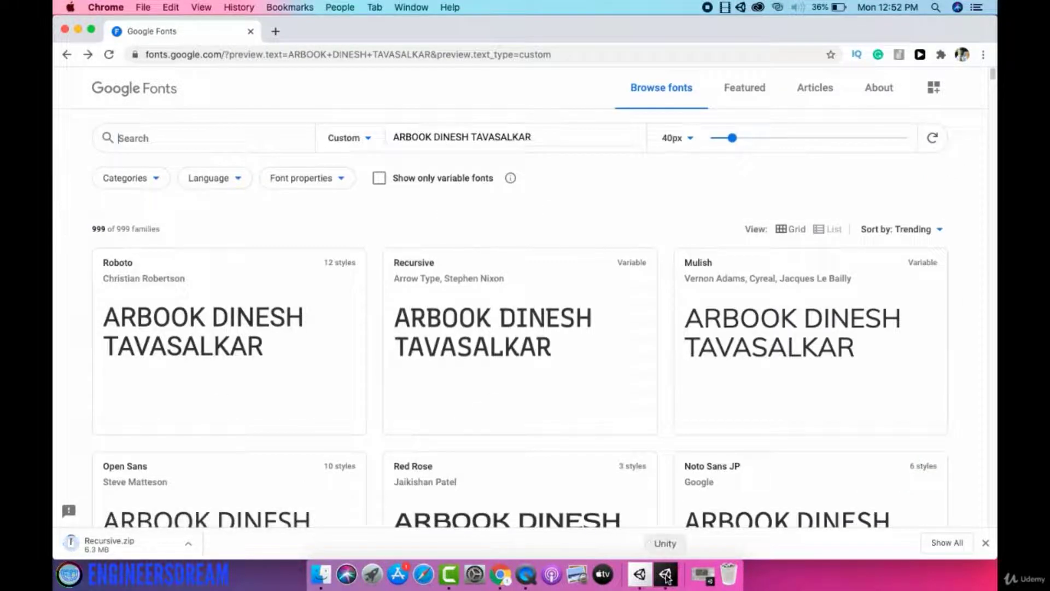
With the Unity window minimized, search Google Fonts for "josefin" and download the Josefin Sans font family
{"action": "left_click", "coordinate": [666, 575]}
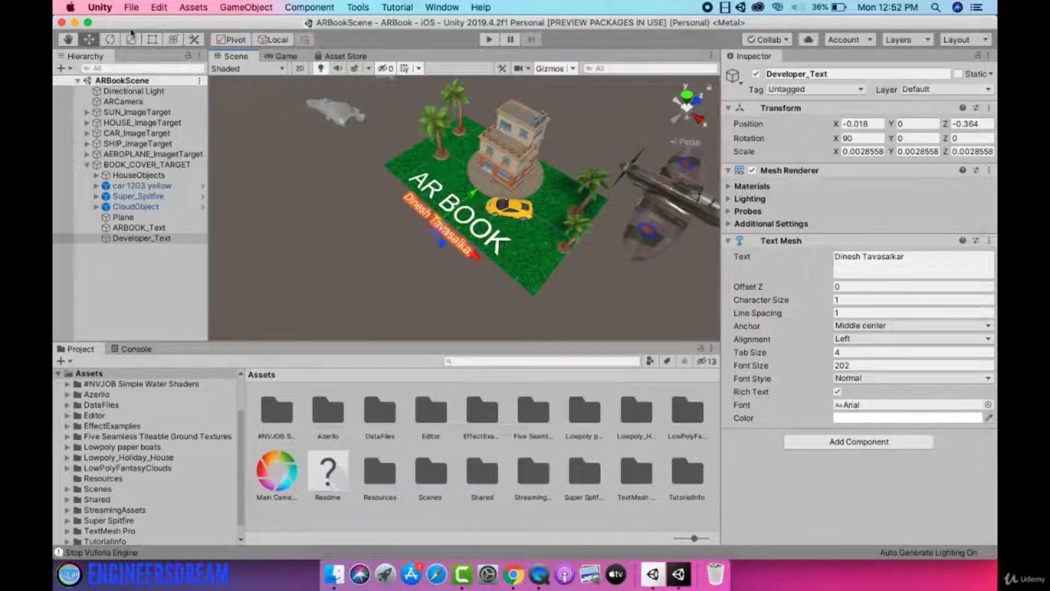
{"action": "left_click", "coordinate": [75, 22]}
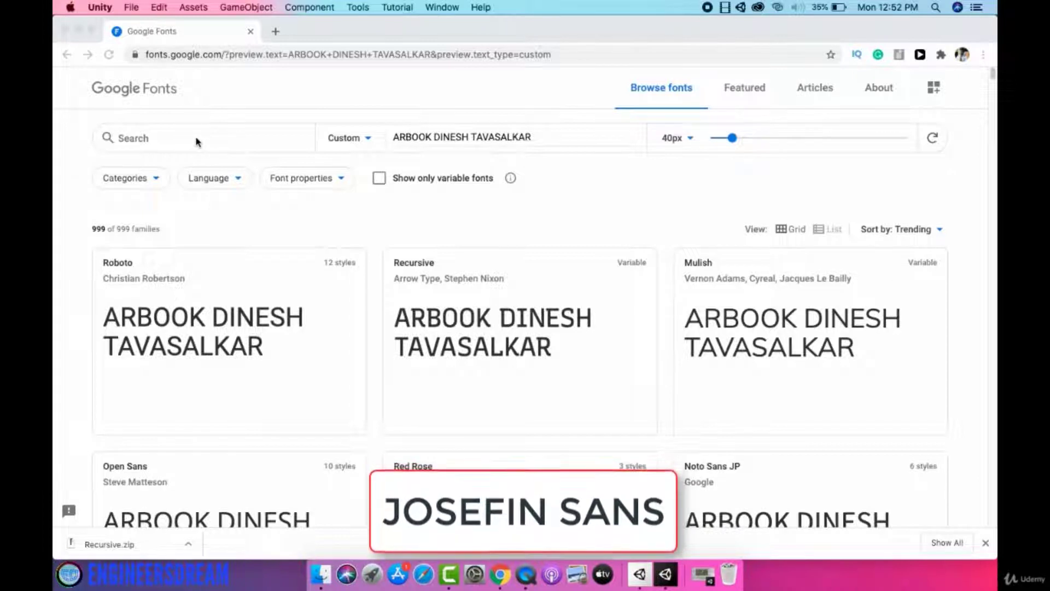
{"action": "left_click", "coordinate": [168, 141]}
{"action": "type", "text": "j"}
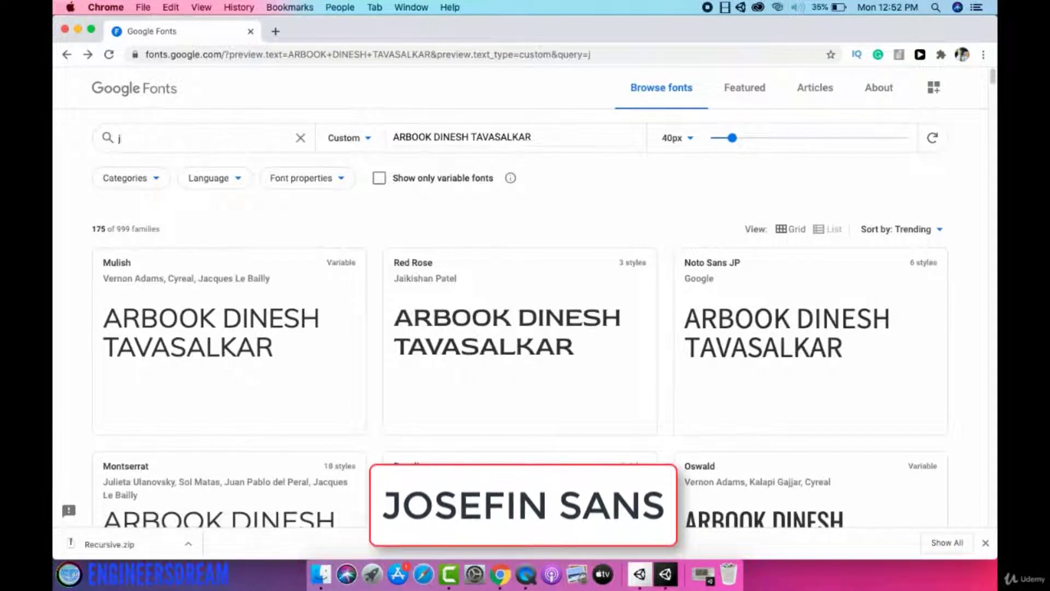
{"action": "type", "text": "osei"}
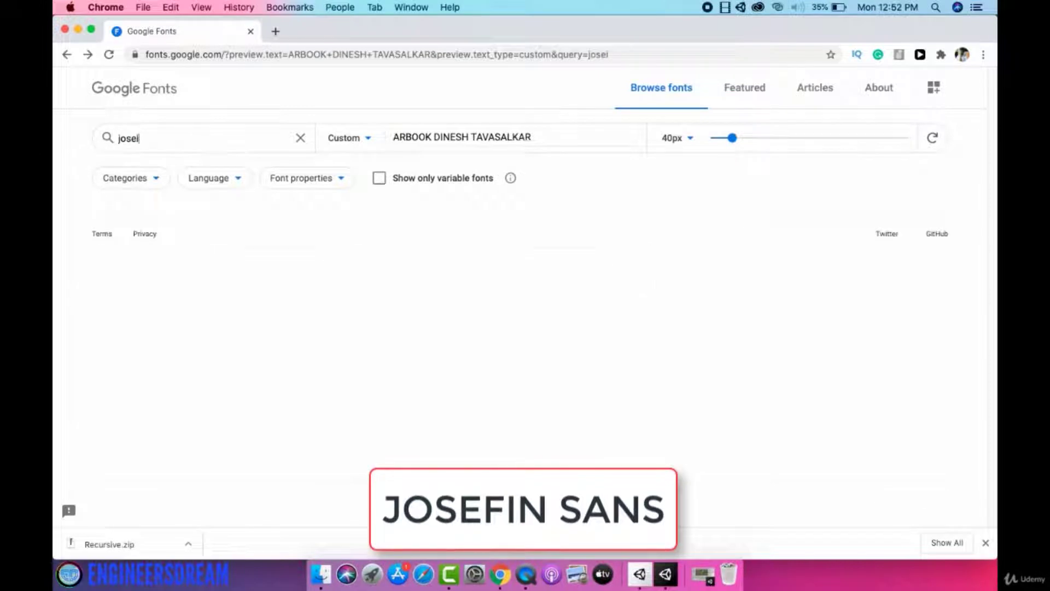
{"action": "key", "text": "BackSpace"}
{"action": "type", "text": "fin"}
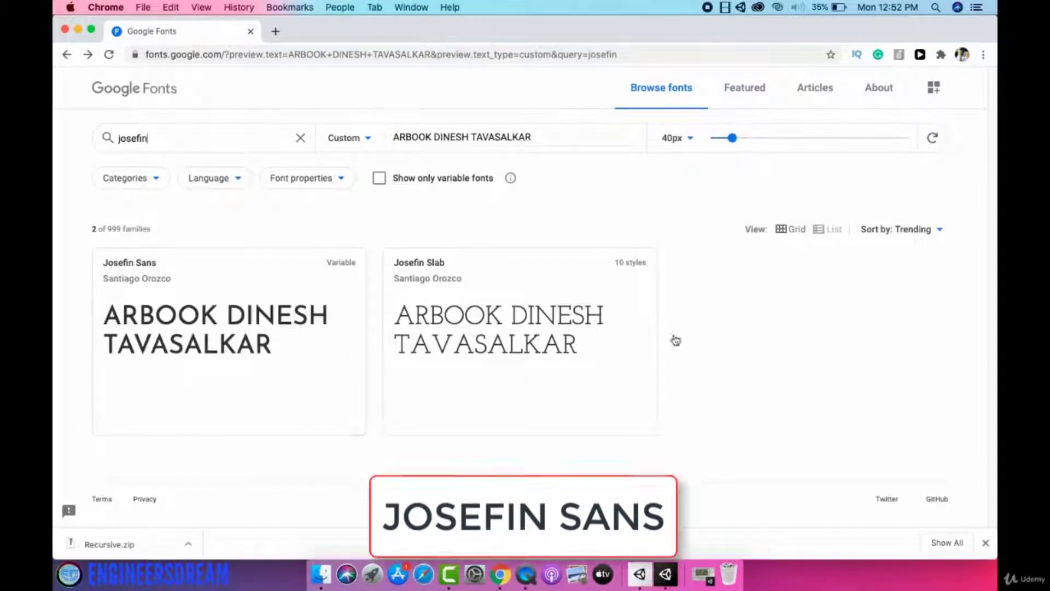
{"action": "left_click", "coordinate": [209, 301]}
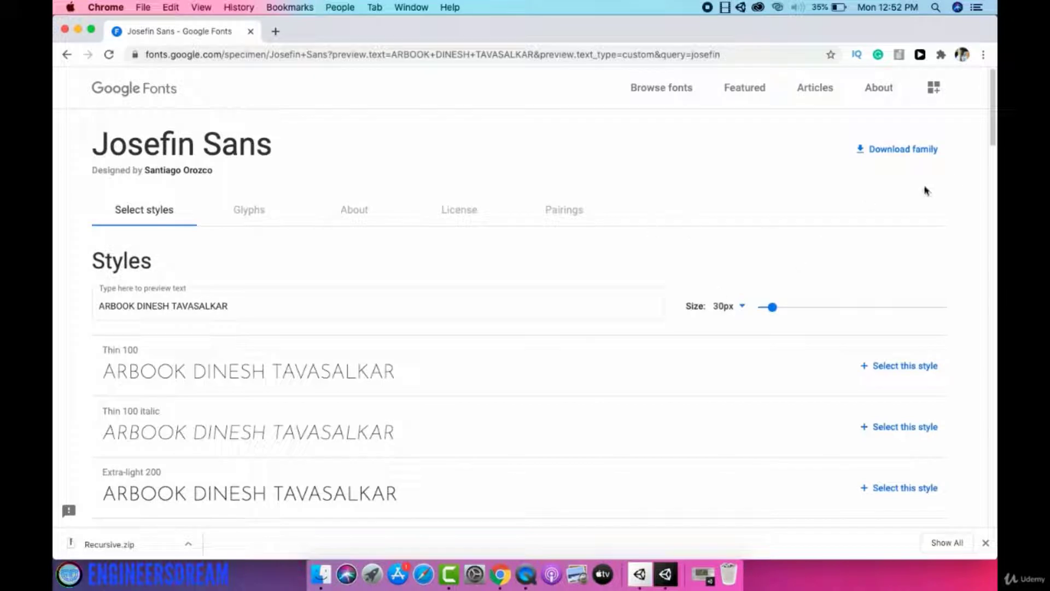
{"action": "left_click", "coordinate": [901, 151]}
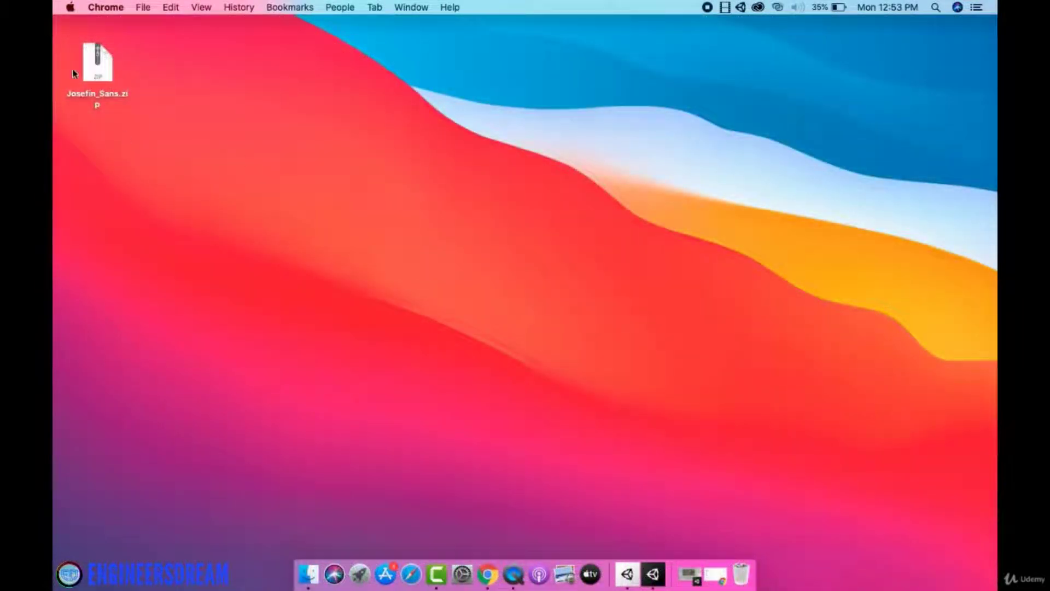
Extract Josefin_Sans.zip on the desktop with Archive Utility and move the extracted folder clear of the archive
{"action": "left_click", "coordinate": [97, 77]}
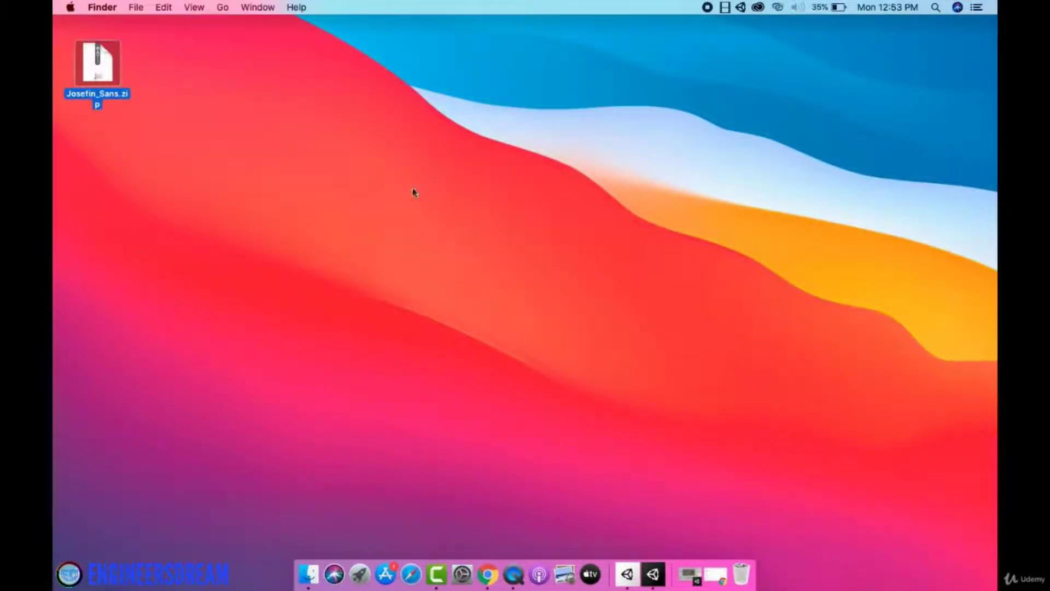
{"action": "right_click", "coordinate": [90, 67]}
{"action": "mouse_move", "coordinate": [194, 76]}
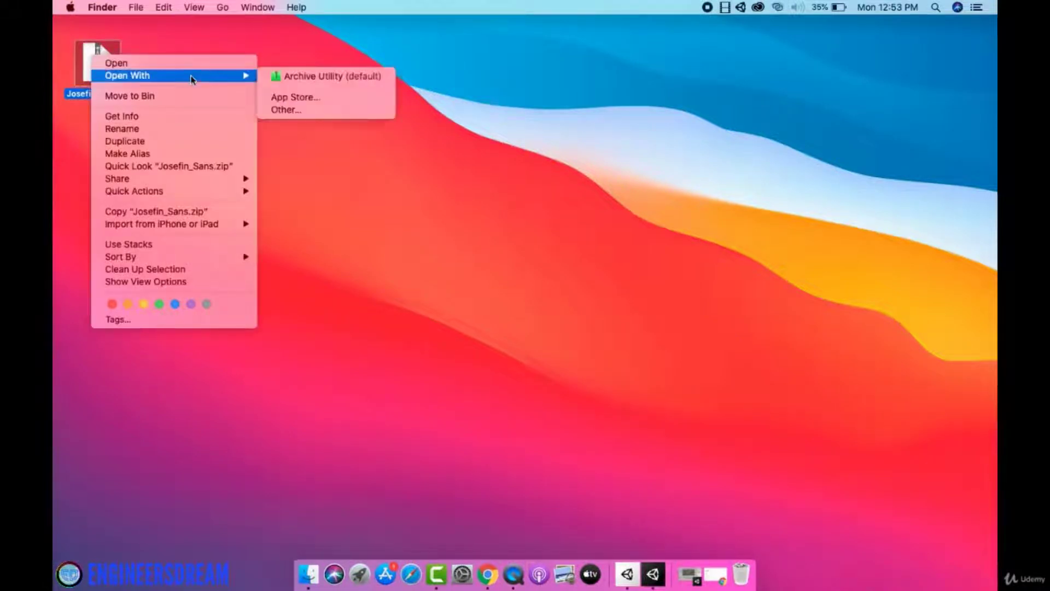
{"action": "left_click", "coordinate": [317, 76]}
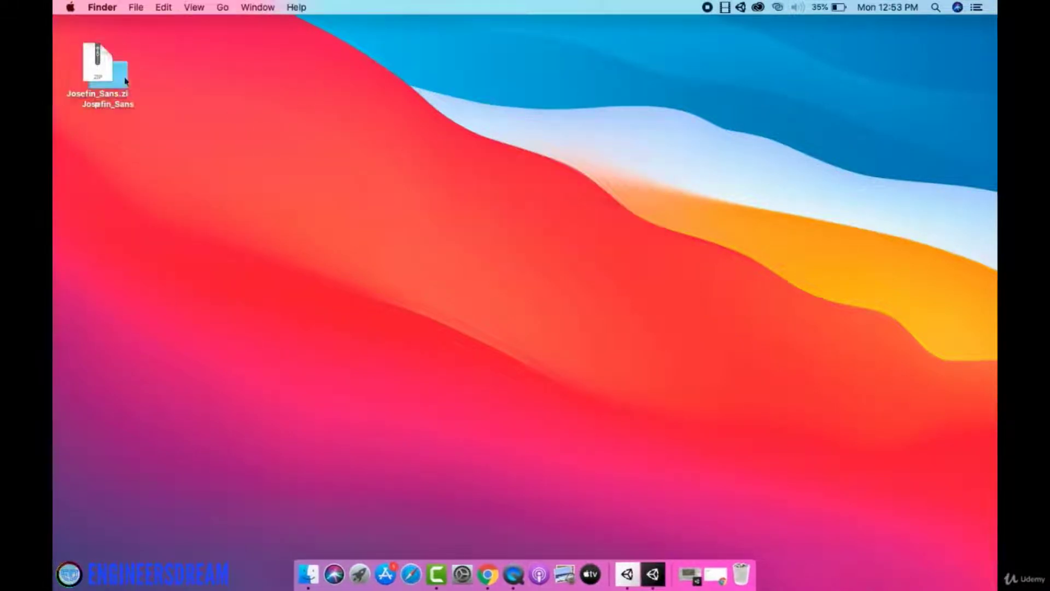
{"action": "left_click_drag", "start_coordinate": [132, 77], "coordinate": [158, 88]}
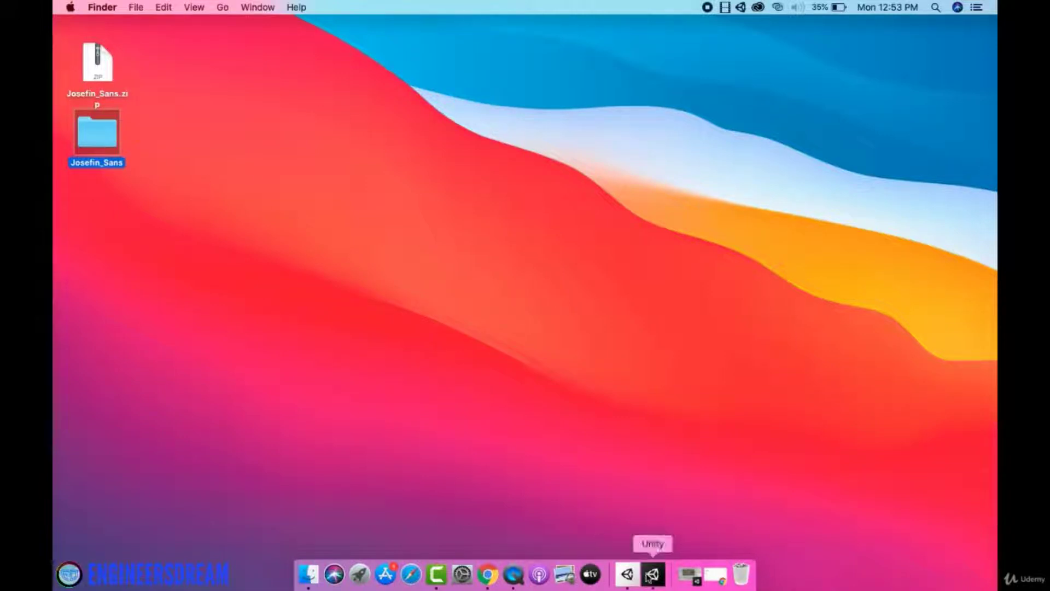
Switch to Unity and create a folder named Fonts inside the DataFiles assets folder
{"action": "left_click", "coordinate": [652, 574]}
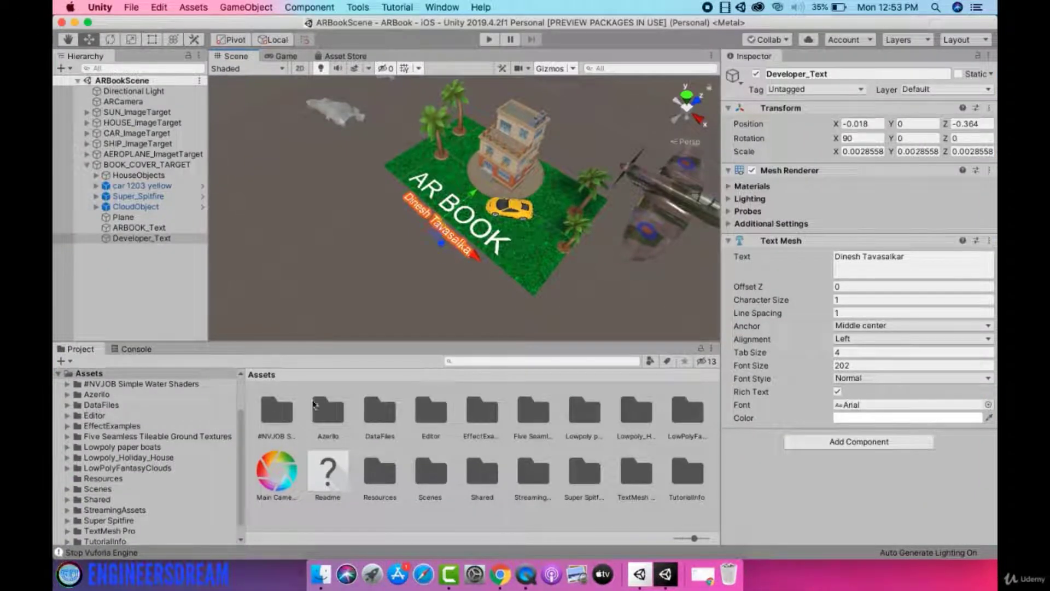
{"action": "double_click", "coordinate": [392, 413]}
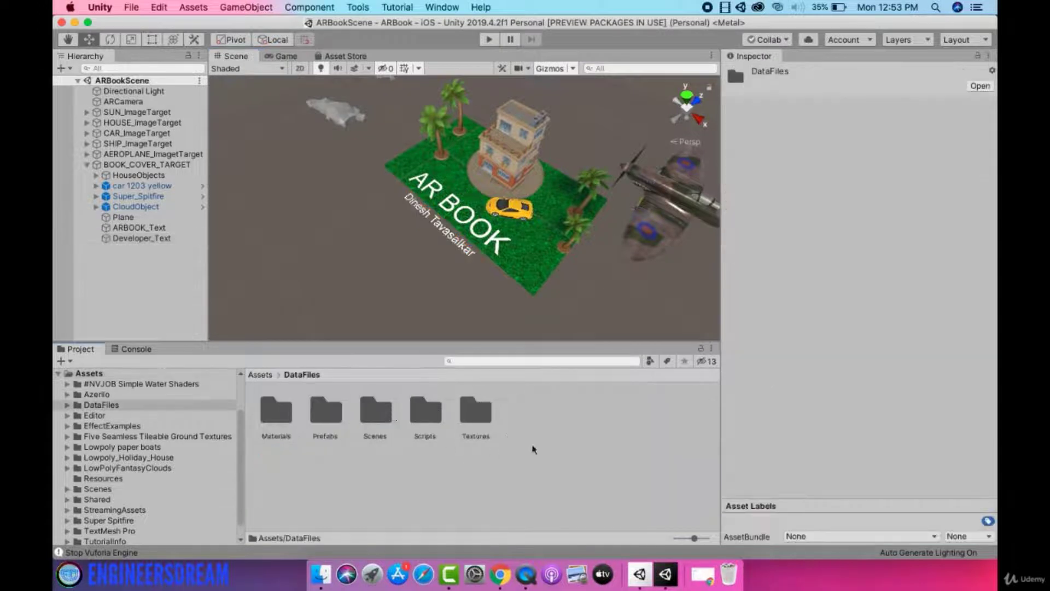
{"action": "right_click", "coordinate": [515, 419]}
{"action": "mouse_move", "coordinate": [566, 239]}
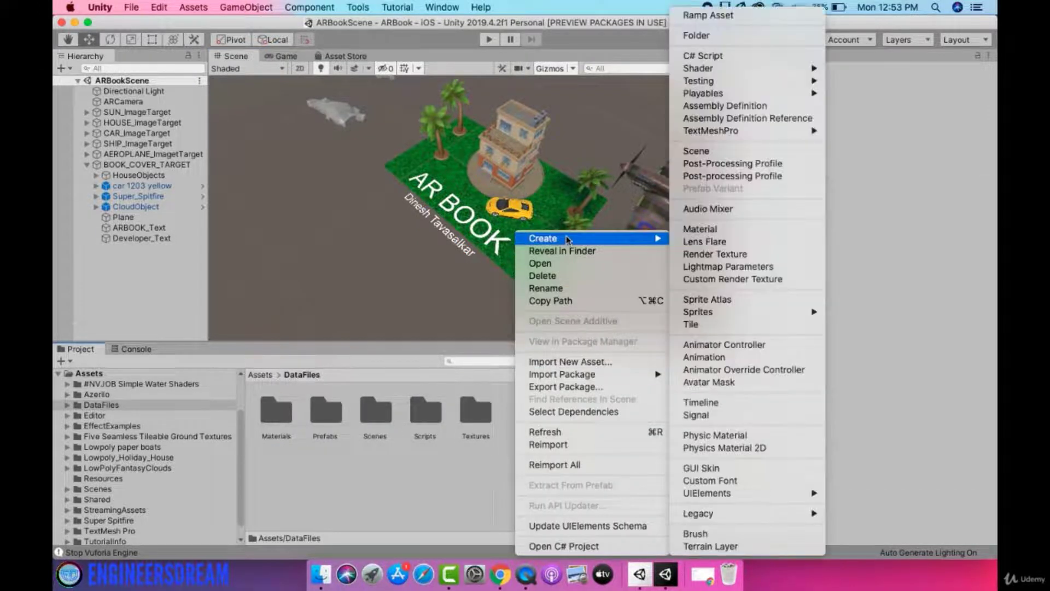
{"action": "left_click", "coordinate": [706, 36]}
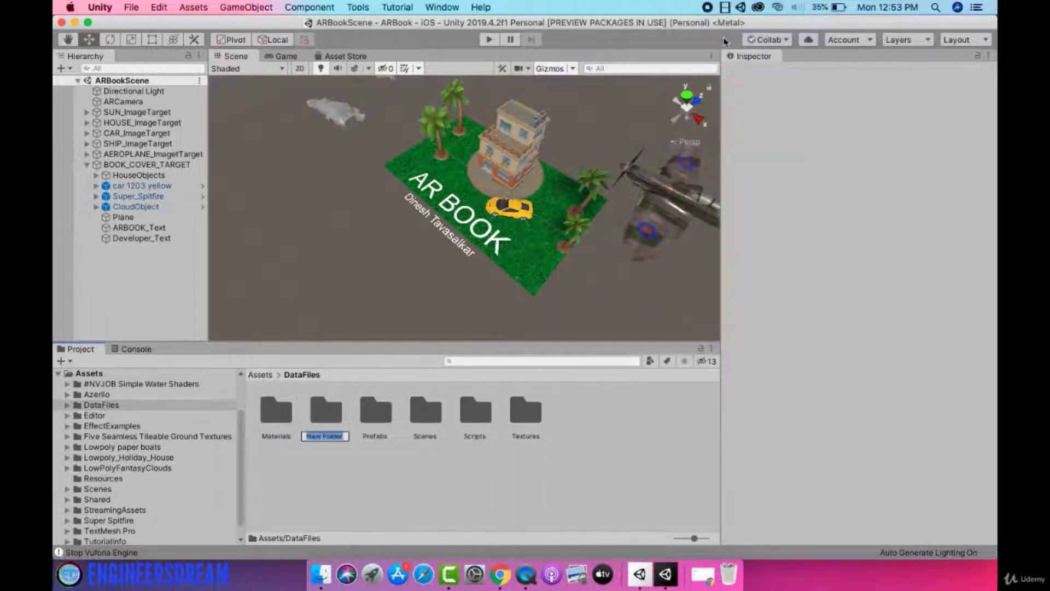
{"action": "type", "text": "Fonts"}
{"action": "key", "text": "Return"}
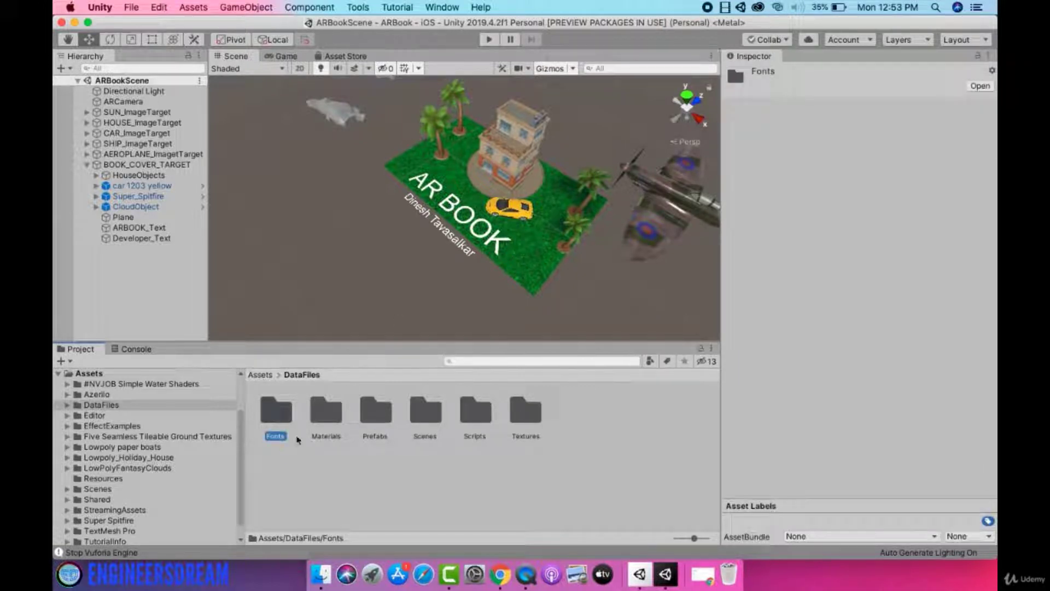
Import the extracted Josefin_Sans folder from the desktop into the Fonts folder, and restore the full-size Unity window
{"action": "double_click", "coordinate": [268, 418]}
{"action": "left_click_drag", "start_coordinate": [236, 27], "coordinate": [469, 17]}
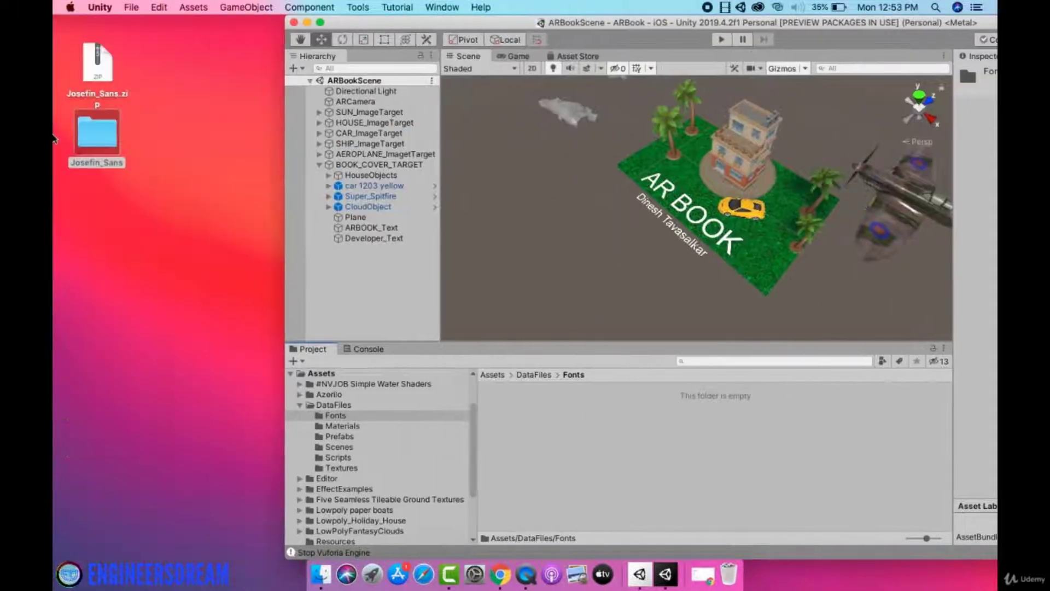
{"action": "left_click_drag", "start_coordinate": [95, 147], "coordinate": [581, 461]}
{"action": "double_click", "coordinate": [601, 23]}
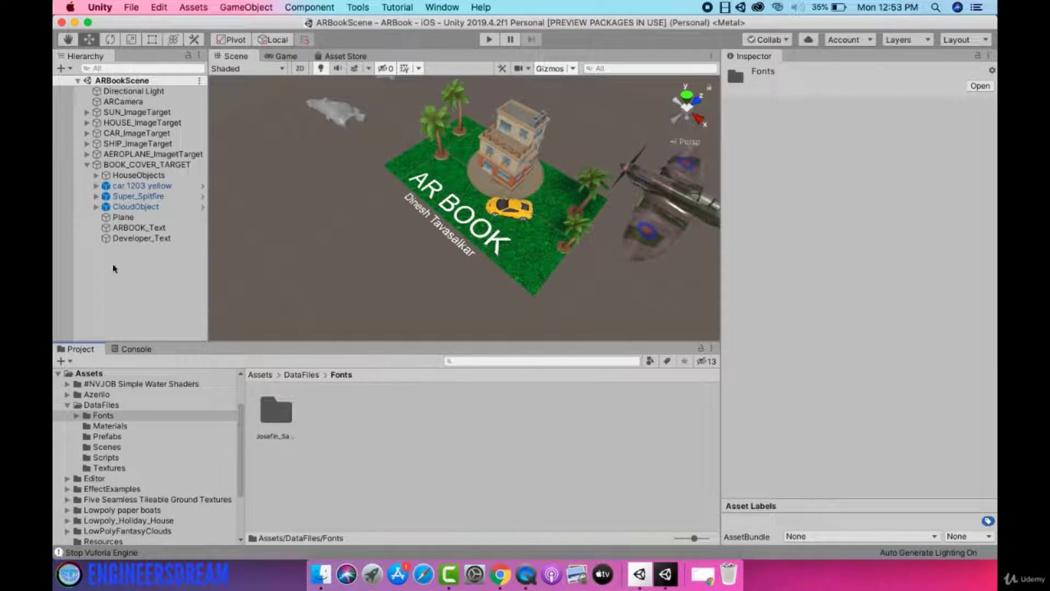
Assign the JosefinSans-Bold font from the Josefin_Sans static folder to the ARBOOK_Text text mesh
{"action": "left_click", "coordinate": [139, 228]}
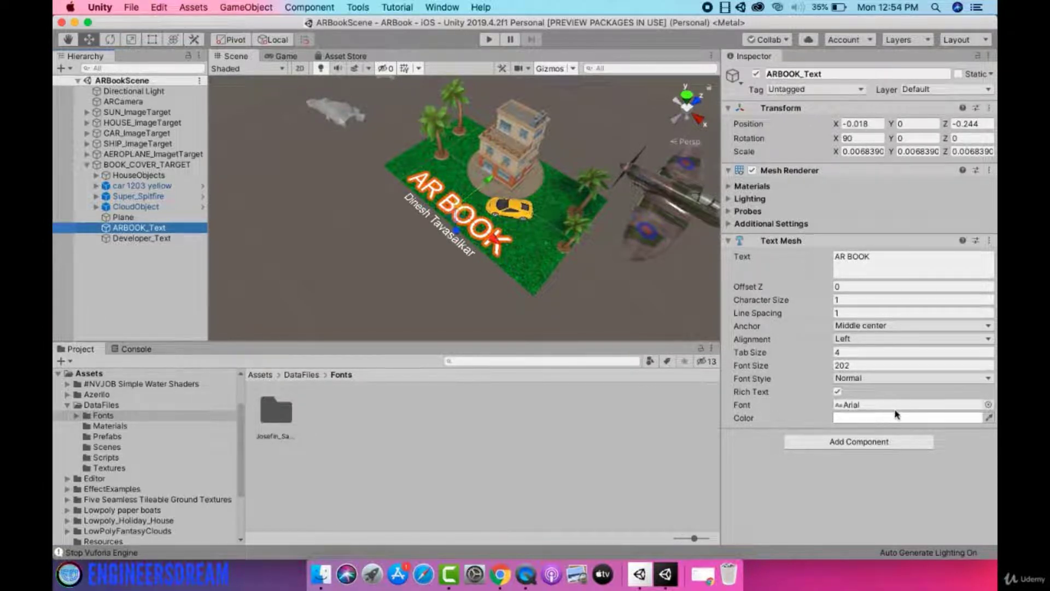
{"action": "double_click", "coordinate": [269, 404]}
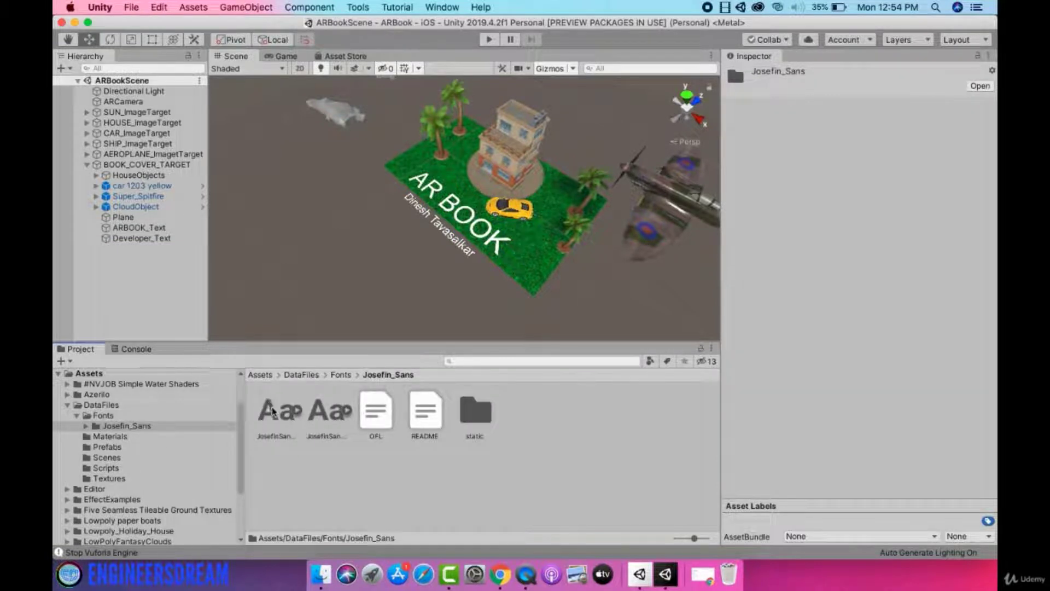
{"action": "left_click", "coordinate": [273, 409]}
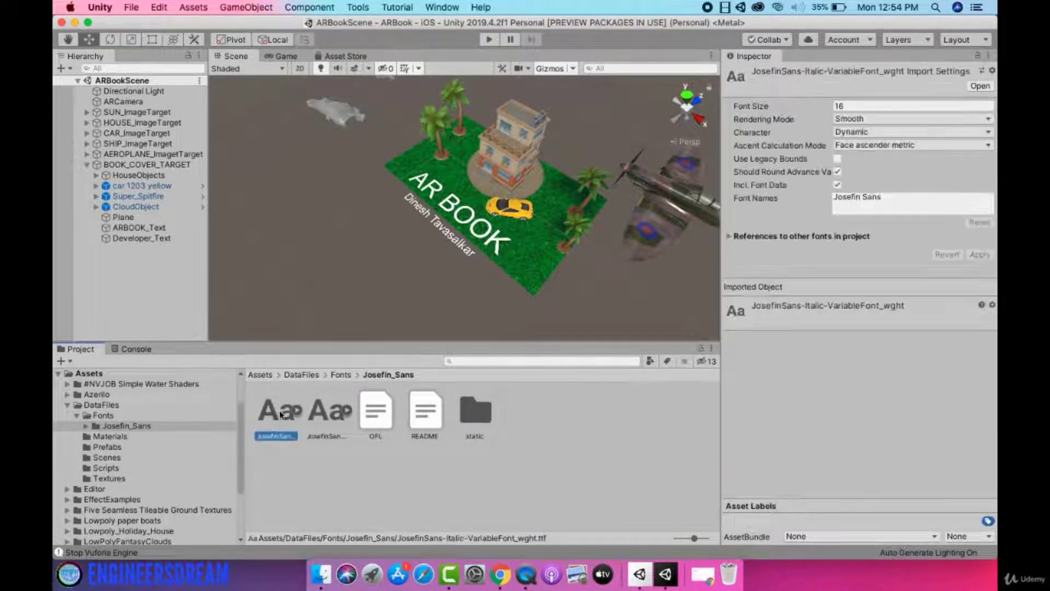
{"action": "double_click", "coordinate": [478, 417]}
{"action": "left_click", "coordinate": [368, 406]}
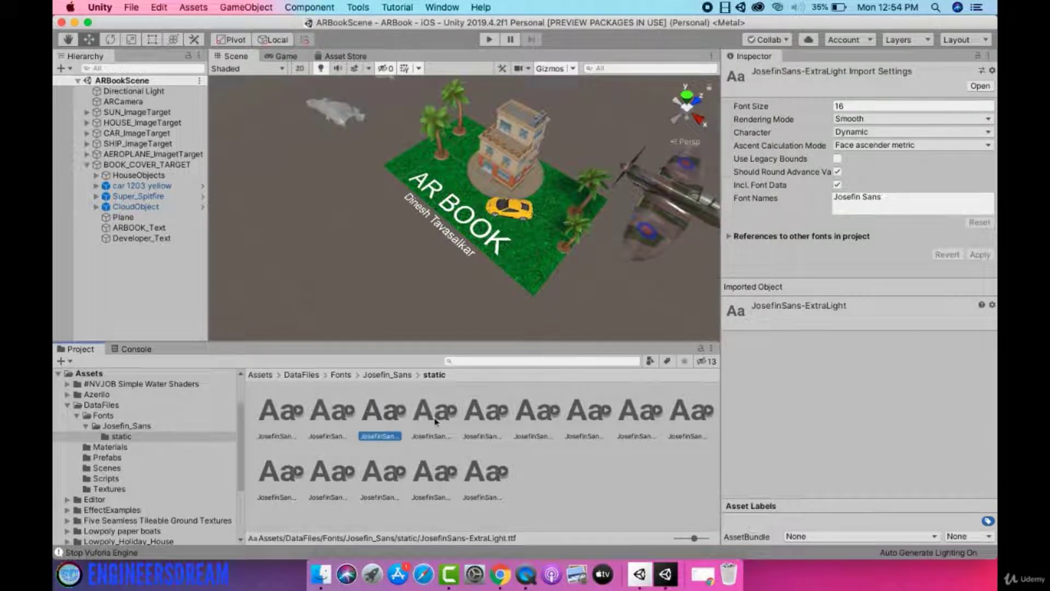
{"action": "left_click", "coordinate": [459, 418]}
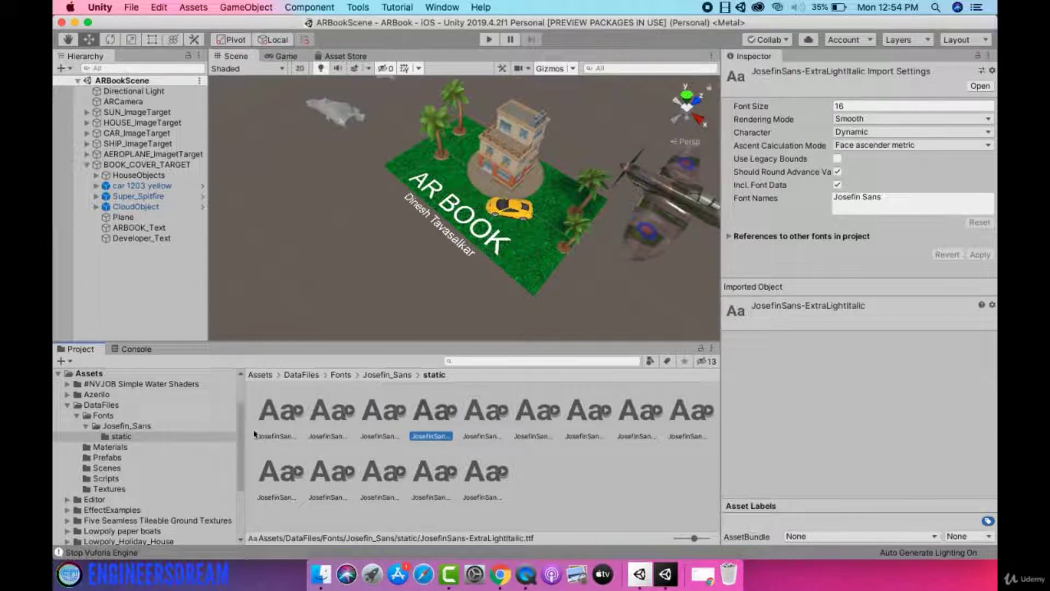
{"action": "left_click", "coordinate": [280, 418]}
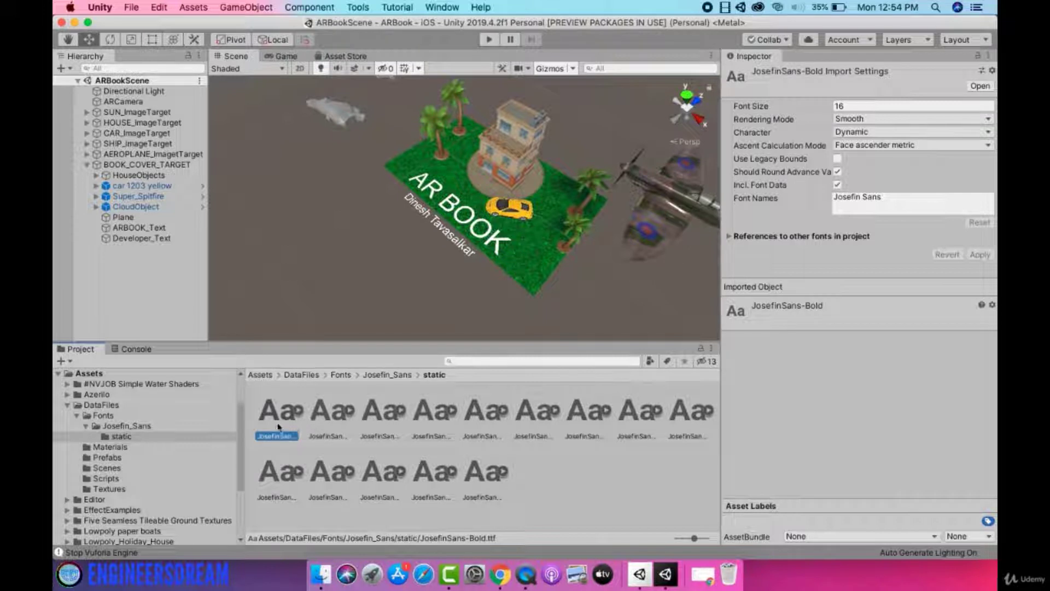
{"action": "left_click", "coordinate": [162, 229]}
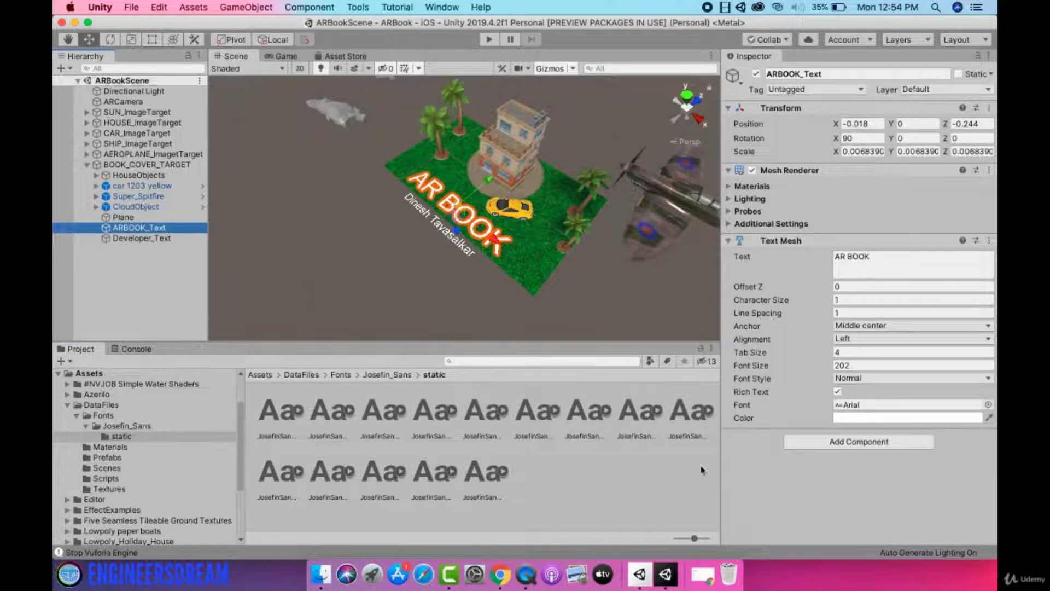
{"action": "left_click_drag", "start_coordinate": [272, 426], "coordinate": [876, 407]}
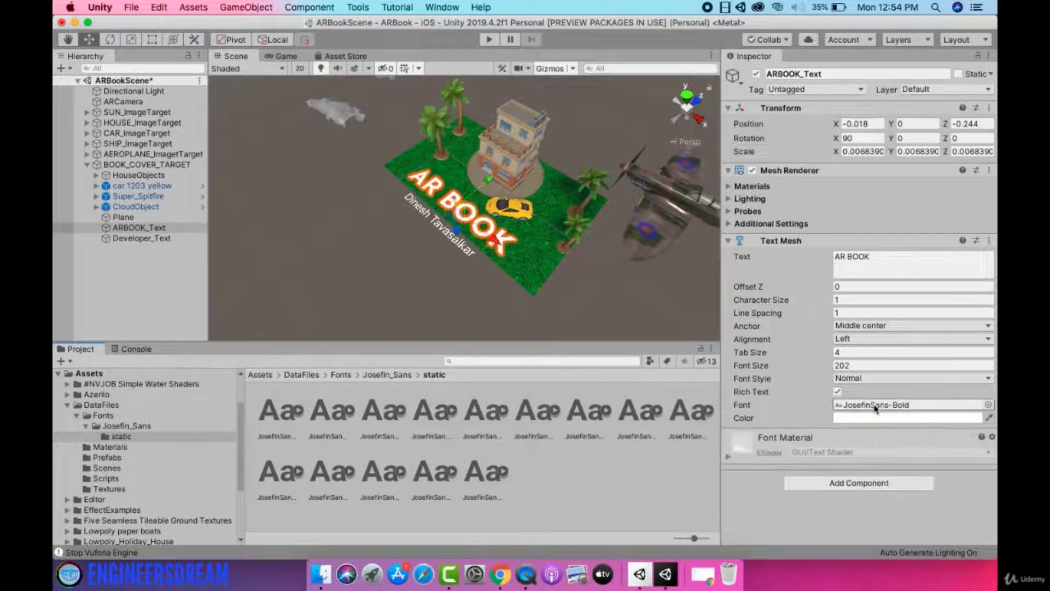
Assign the JosefinSans-Bold font to the Developer_Text text mesh and save the scene
{"action": "left_click", "coordinate": [126, 239]}
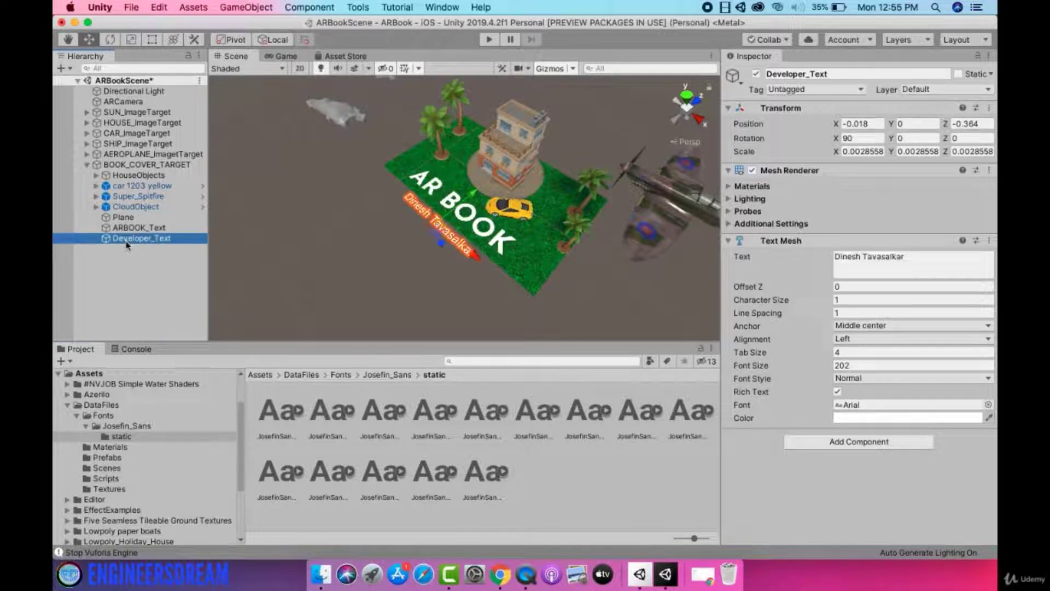
{"action": "left_click_drag", "start_coordinate": [275, 426], "coordinate": [935, 407]}
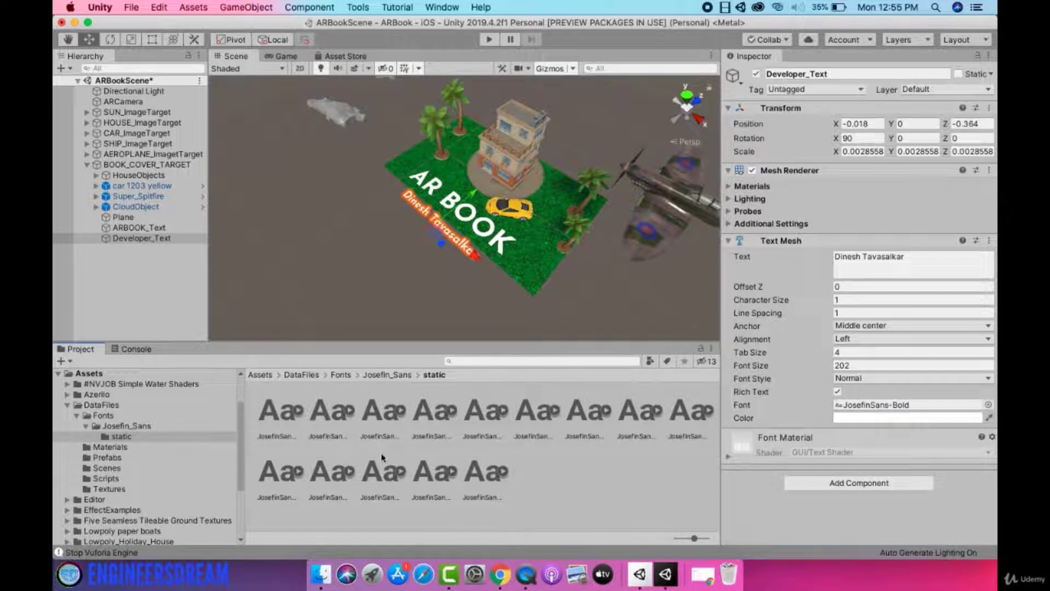
{"action": "scroll", "coordinate": [328, 302], "scroll_direction": "up", "scroll_amount": 5}
{"action": "left_click_drag", "start_coordinate": [328, 302], "coordinate": [552, 268], "text": "alt"}
{"action": "left_click", "coordinate": [481, 307]}
{"action": "key", "text": "super+s"}
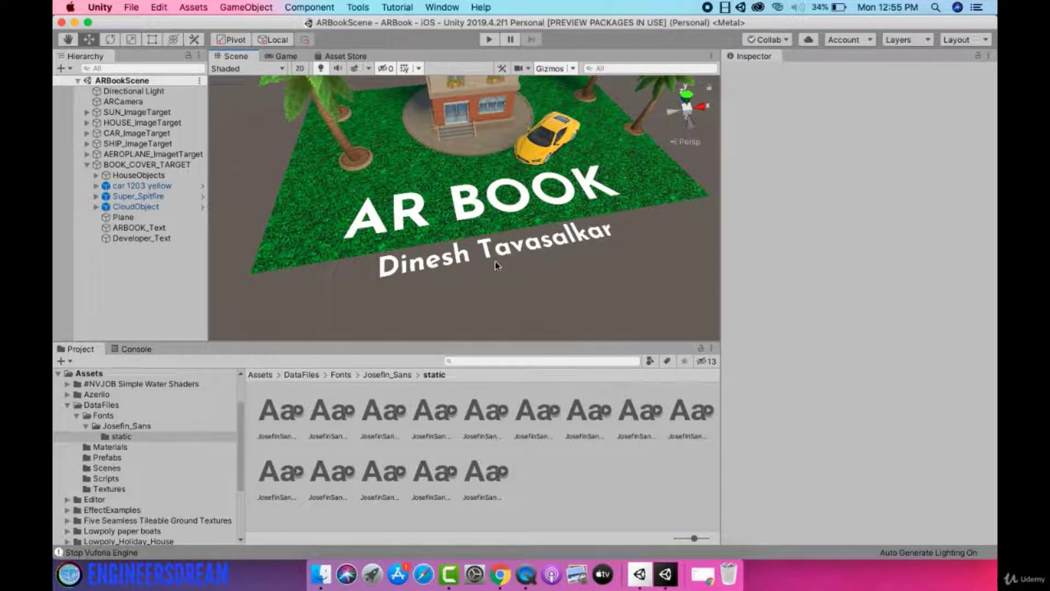
Set the Developer_Text text mesh color to red, hexadecimal E50000
{"action": "left_click", "coordinate": [155, 238]}
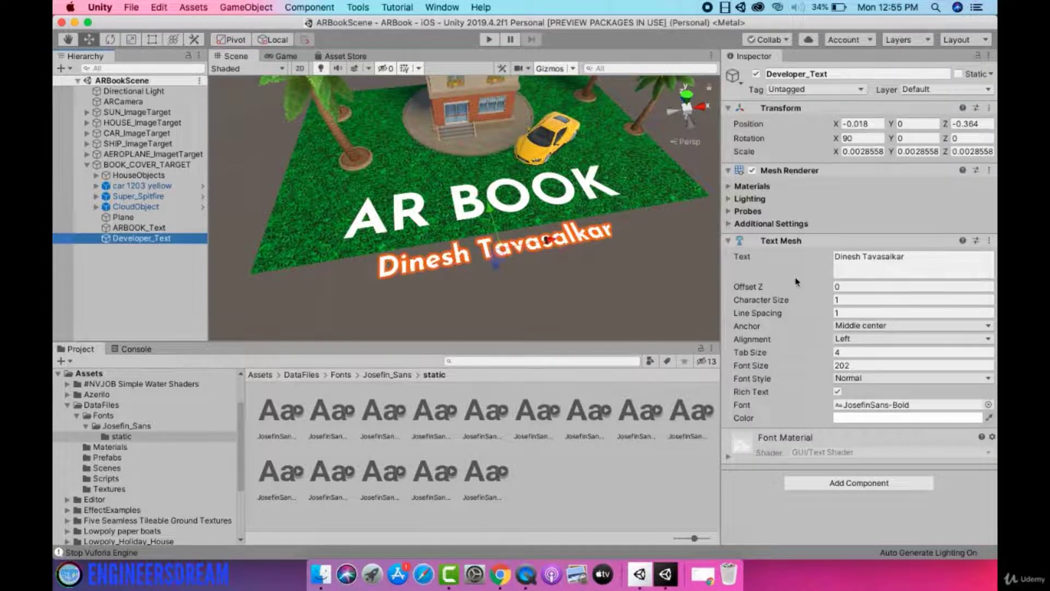
{"action": "left_click", "coordinate": [919, 419]}
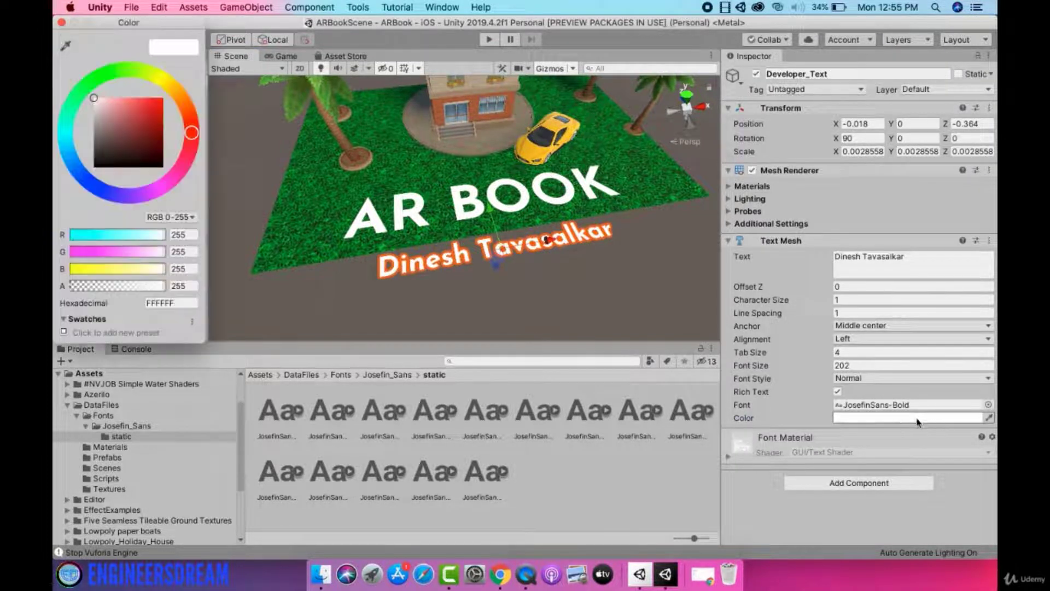
{"action": "mouse_move", "coordinate": [146, 112]}
{"action": "left_mouse_down"}
{"action": "mouse_move", "coordinate": [175, 99]}
{"action": "mouse_move", "coordinate": [183, 107]}
{"action": "left_mouse_up"}
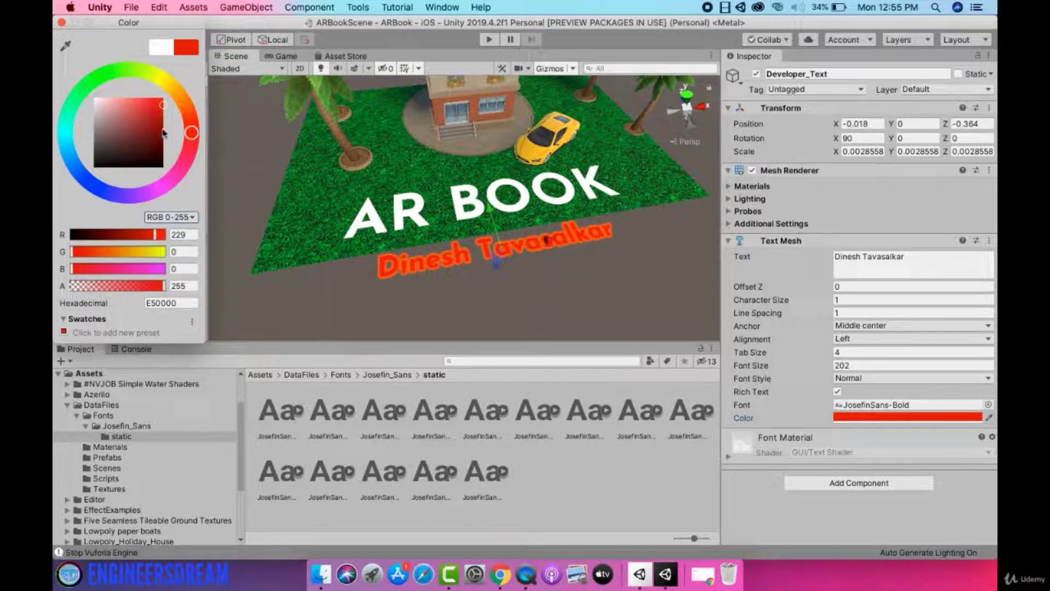
{"action": "left_click", "coordinate": [431, 328]}
{"action": "left_click", "coordinate": [448, 305]}
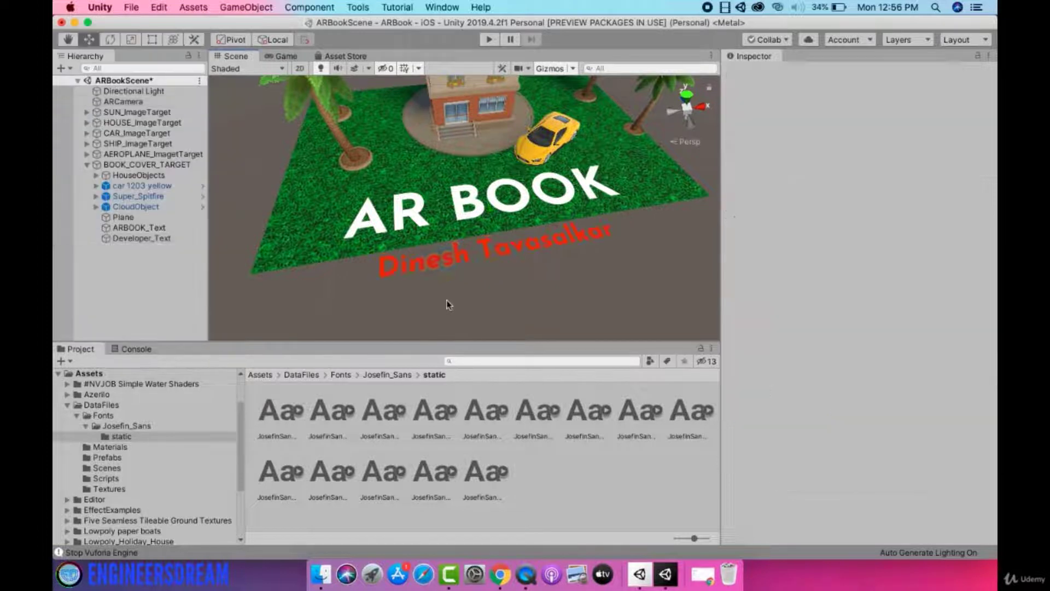
Save the scene and run it in Play mode to check the styled labels on the book cover, and stop playback
{"action": "key", "text": "super+s"}
{"action": "left_click", "coordinate": [488, 40]}
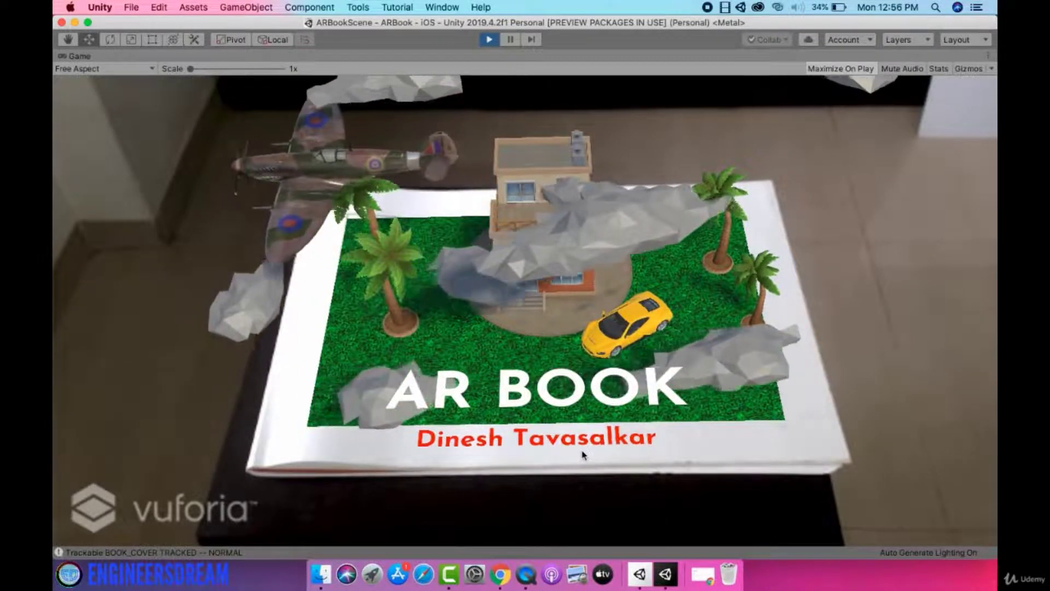
{"action": "left_click", "coordinate": [486, 42]}
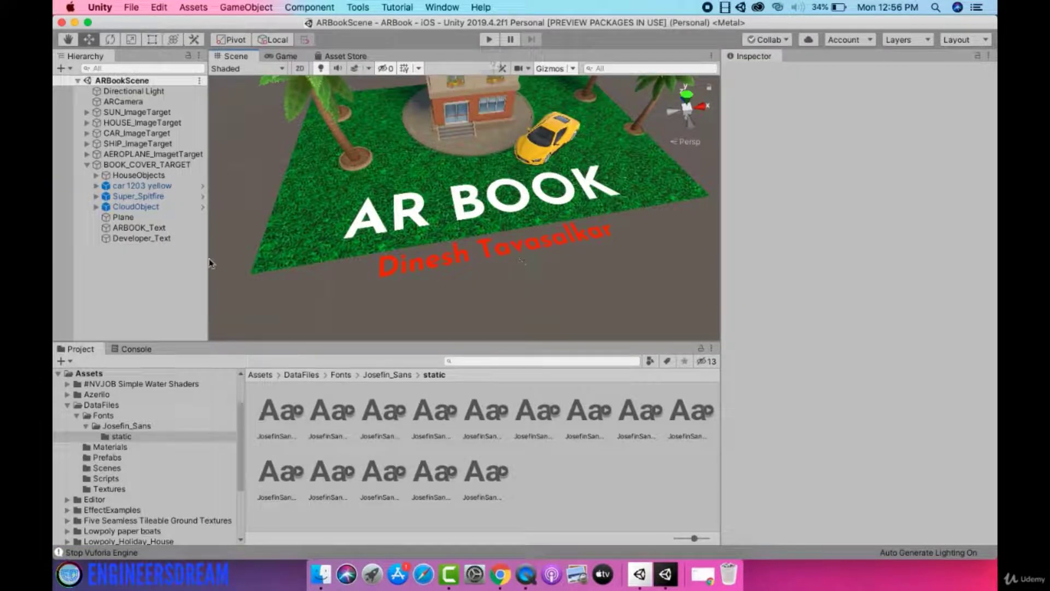
Replace the Developer_Text content with the developer's full name in all capitals and save the scene
{"action": "left_click", "coordinate": [145, 239]}
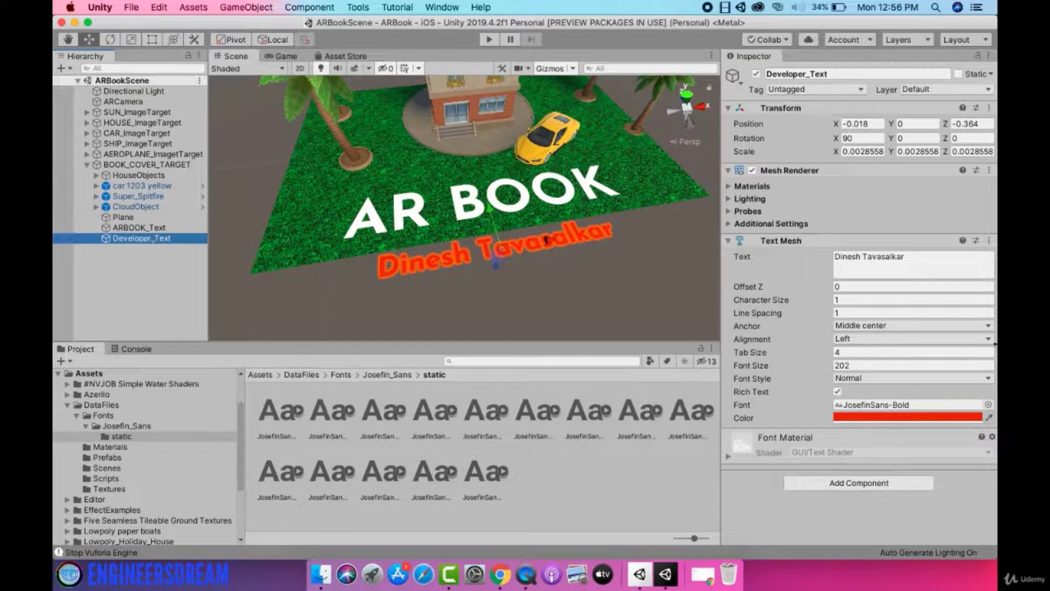
{"action": "left_click", "coordinate": [936, 258]}
{"action": "type", "text": "D"}
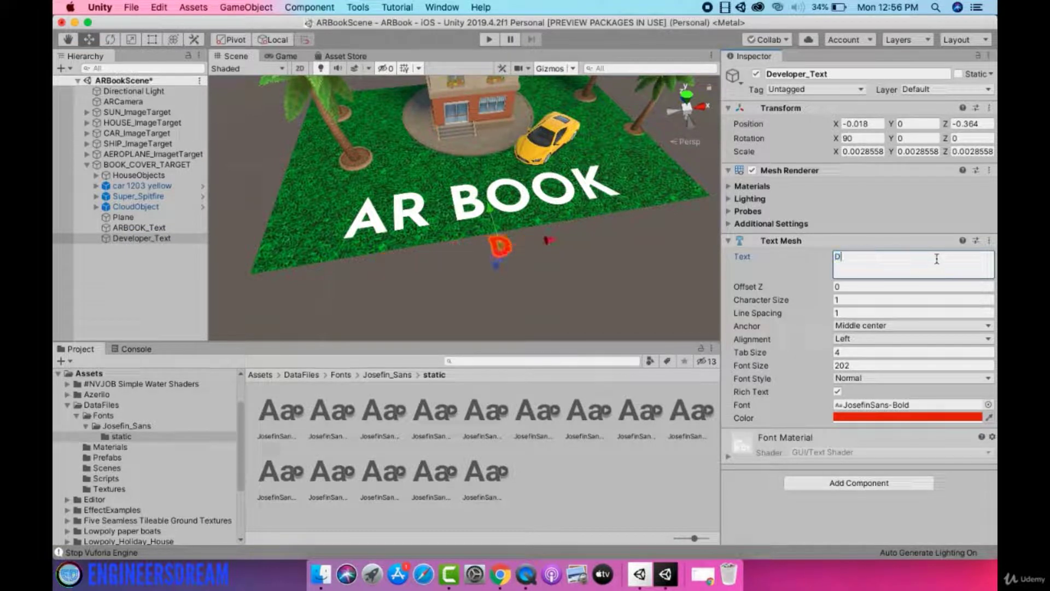
{"action": "type", "text": "INESH TAVASALKAR"}
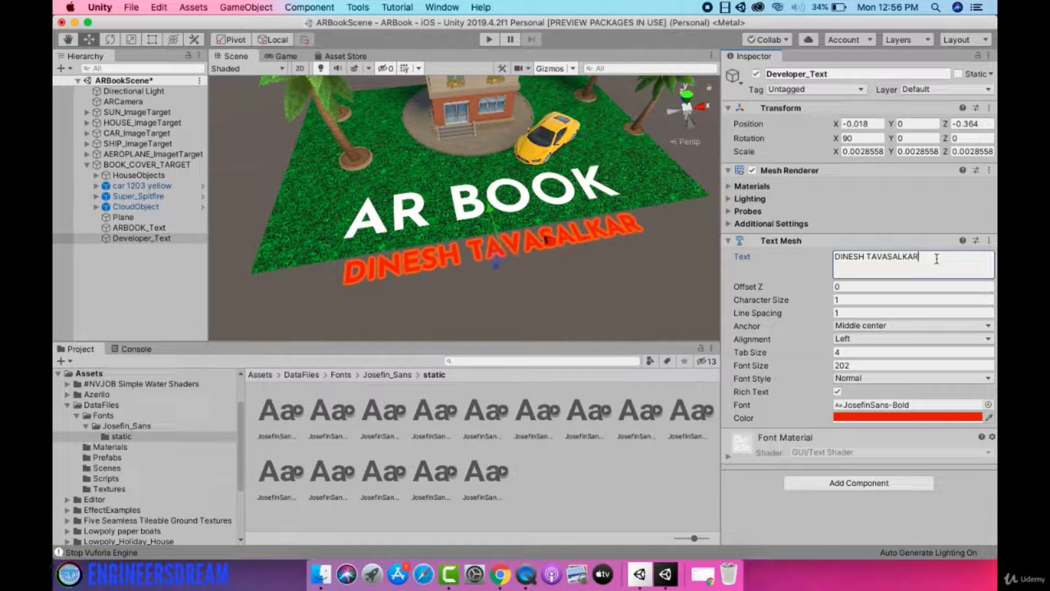
{"action": "left_click", "coordinate": [562, 330]}
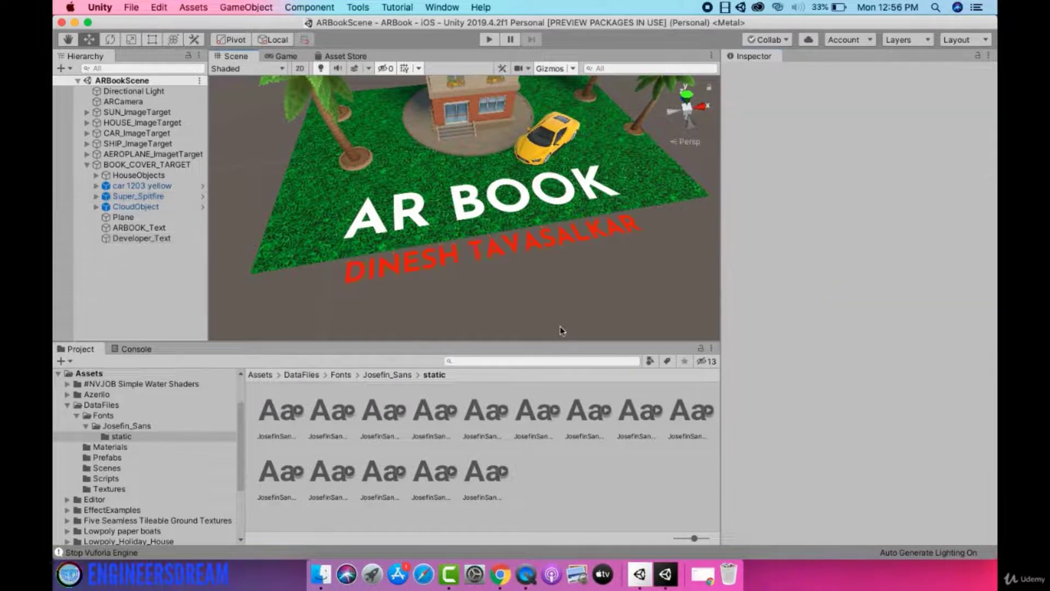
Run the scene in Play mode to check the capitalized developer name on the book cover
{"action": "left_click", "coordinate": [485, 42]}
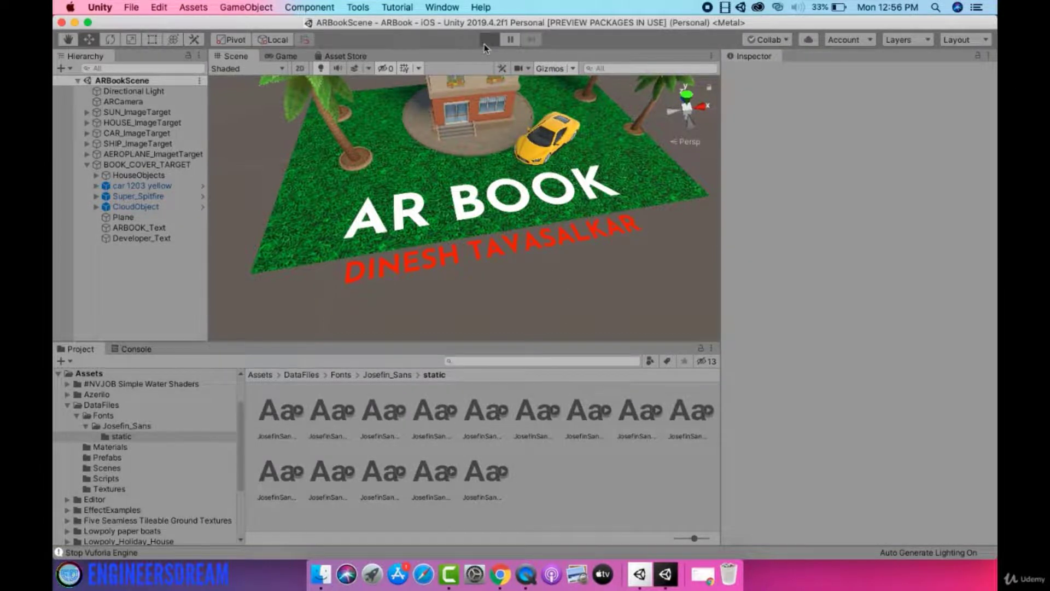